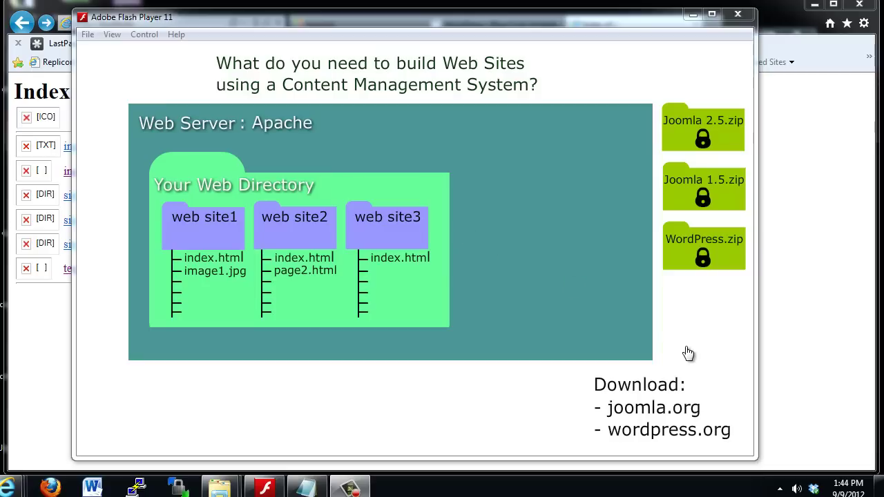
- Open WampServer's www directory and look over the site folders inside it
click(779, 488)
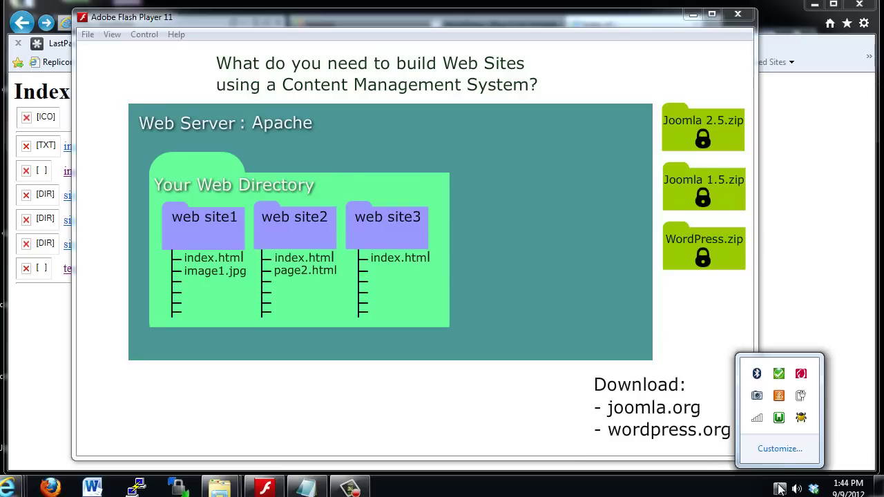
click(779, 418)
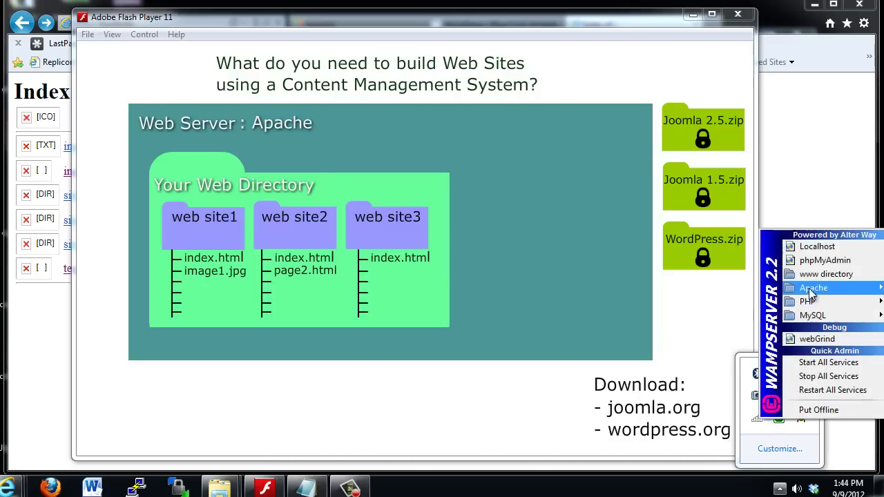
click(821, 274)
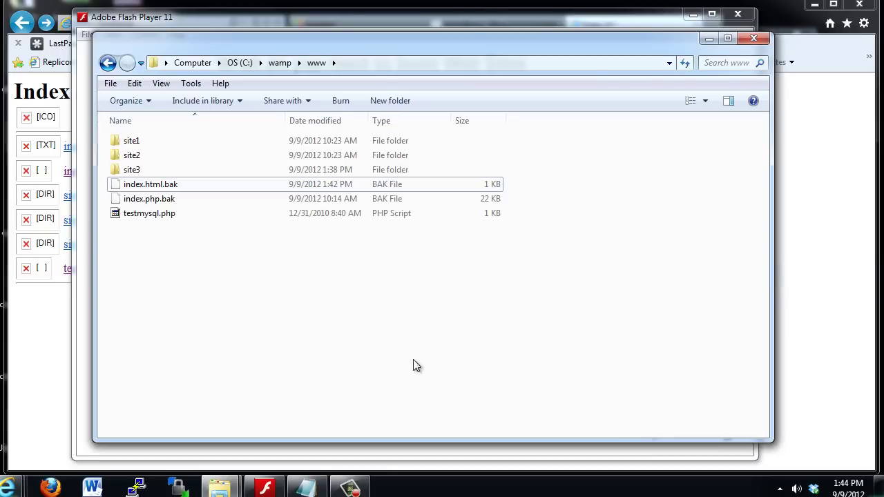
click(139, 156)
click(138, 172)
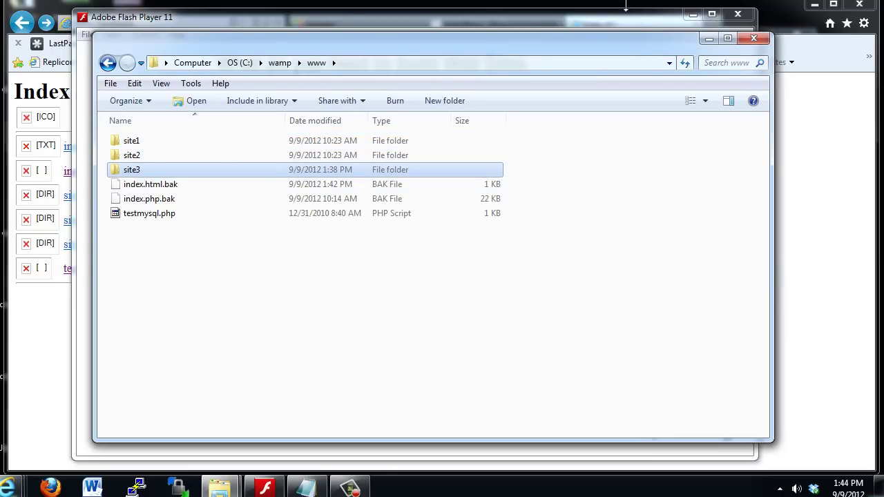
- Minimize the www folder, slideshow and browser windows, and close the CurrentStuff_9-12 folder to reach the desktop
click(708, 38)
click(692, 16)
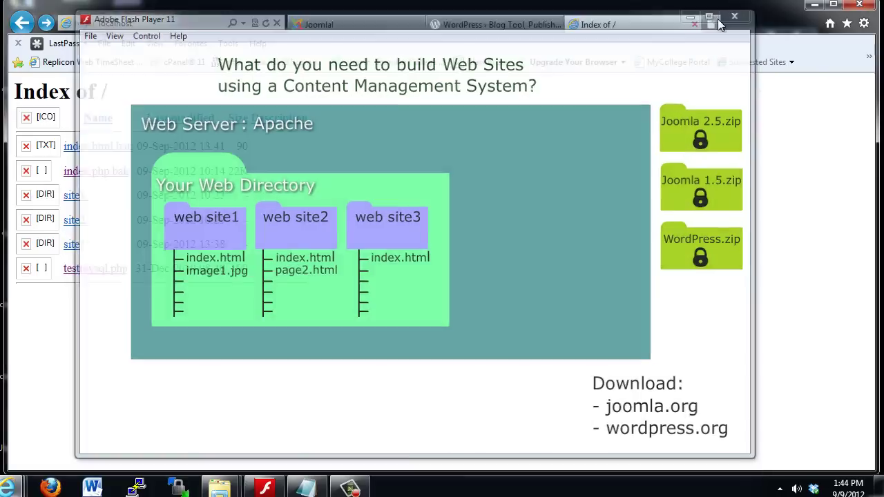
click(813, 4)
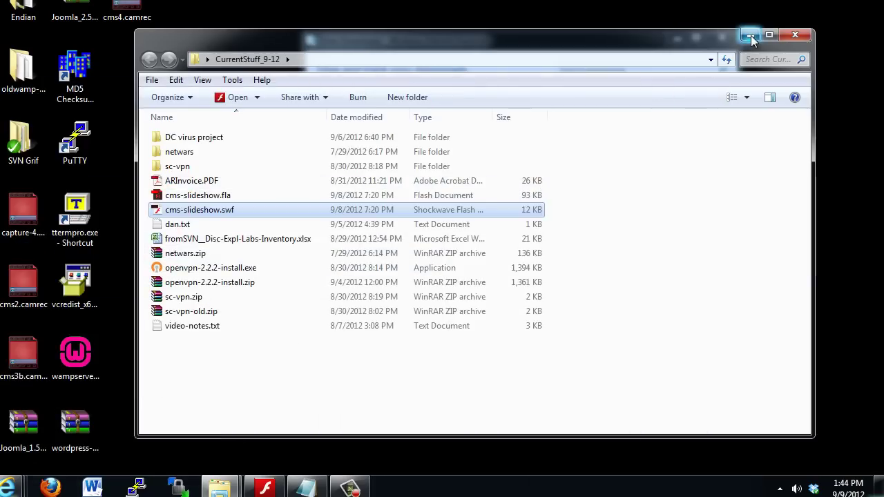
click(798, 35)
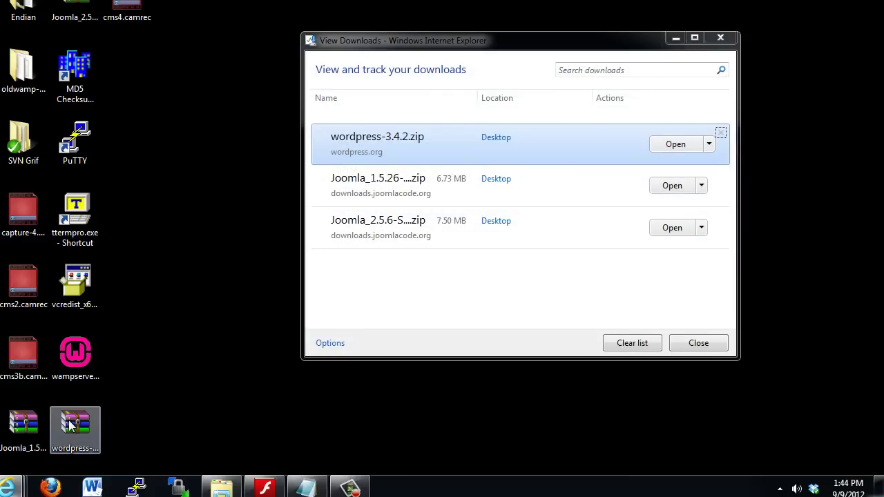
- Group the Joomla 2.5.6, Joomla 1.5.26 and WordPress 3.4.2 zip files in one column in an empty area of the desktop
drag(23, 430, 229, 241)
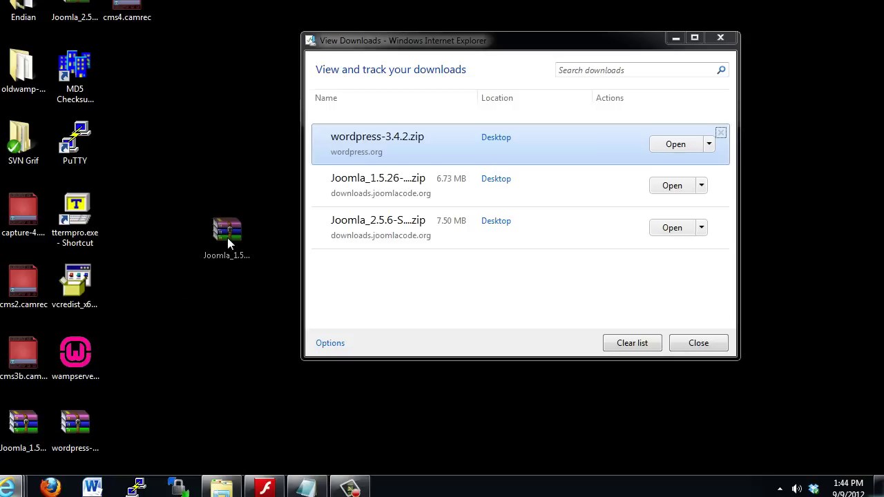
drag(252, 138, 251, 138)
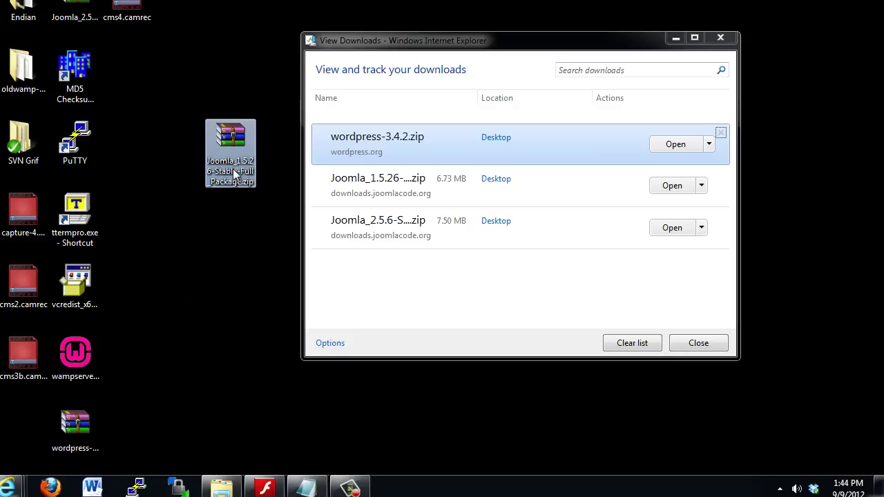
drag(75, 7, 229, 73)
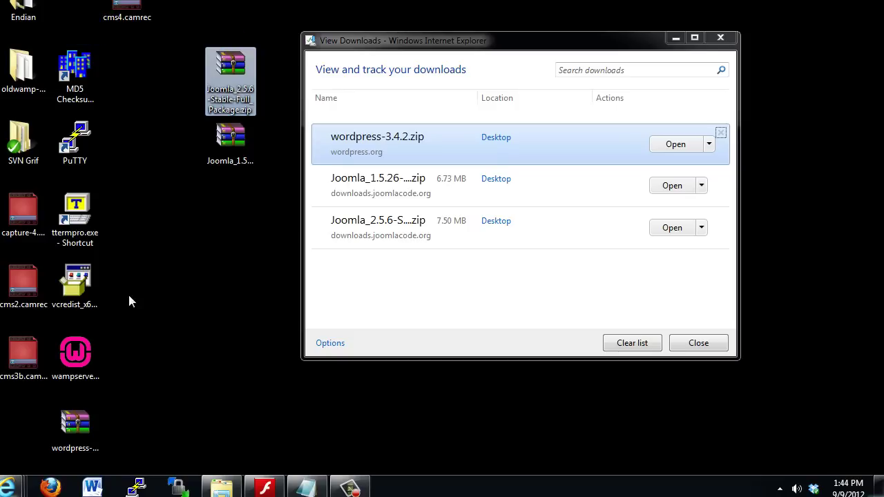
drag(80, 419, 236, 213)
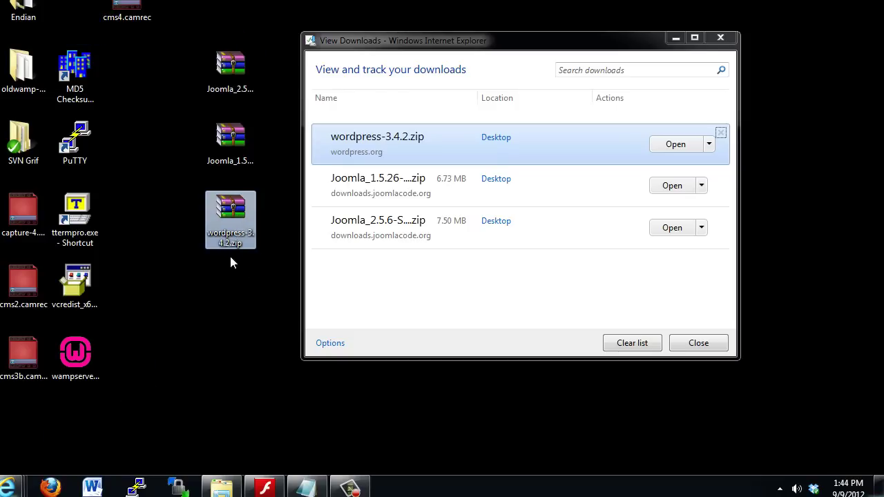
click(222, 298)
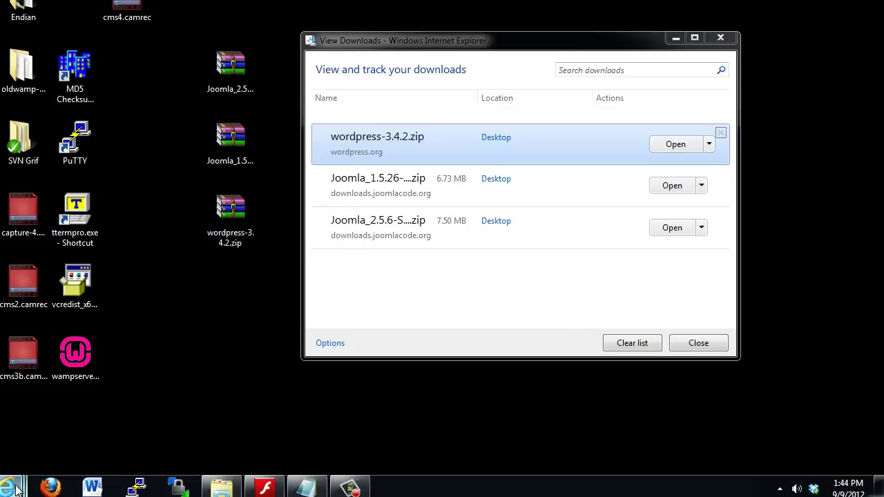
- Switch to Internet Explorer and examine the Joomla 2.5.x and 1.5.x full package downloads on joomla.org's download page
mouse_move(17, 488)
click(21, 378)
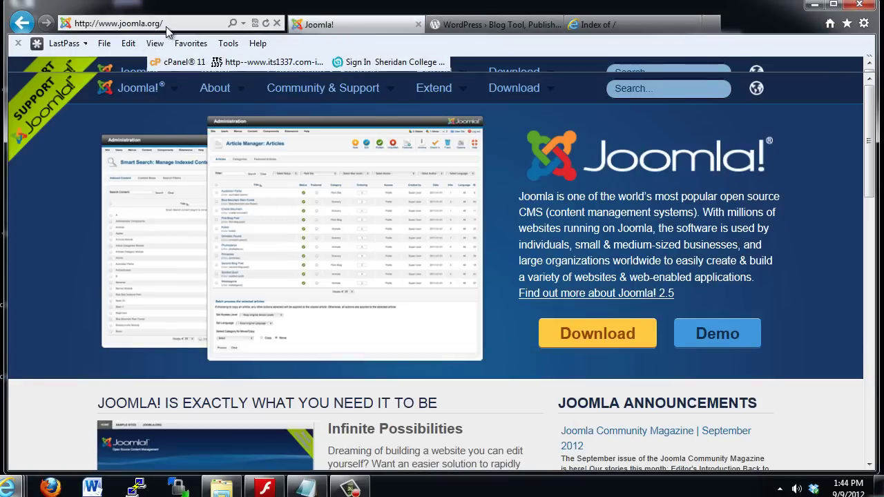
click(602, 334)
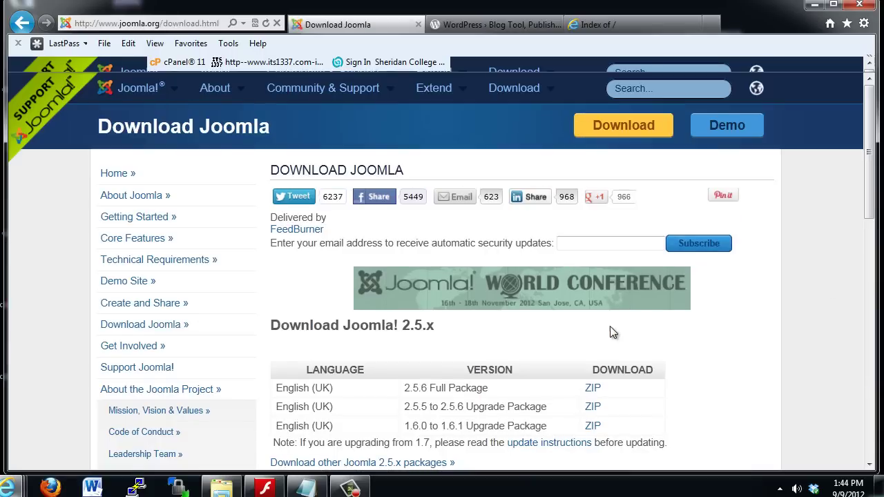
scroll(871, 172, down, 3)
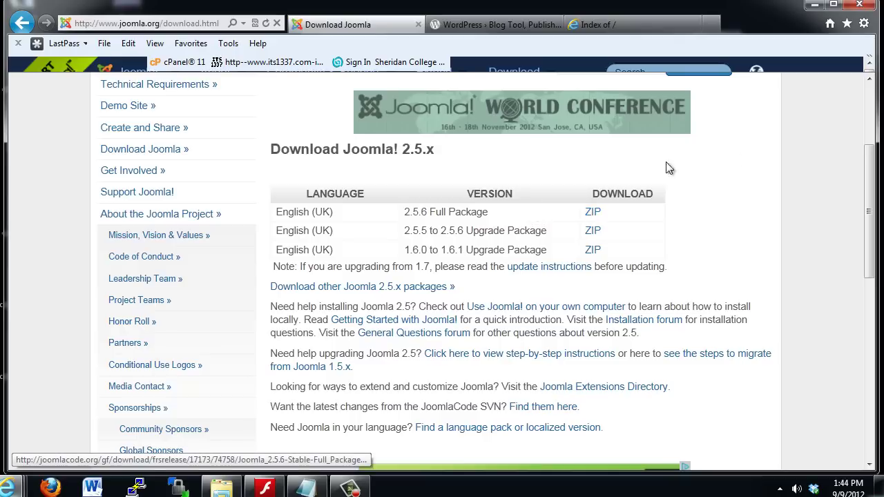
drag(868, 192, 869, 314)
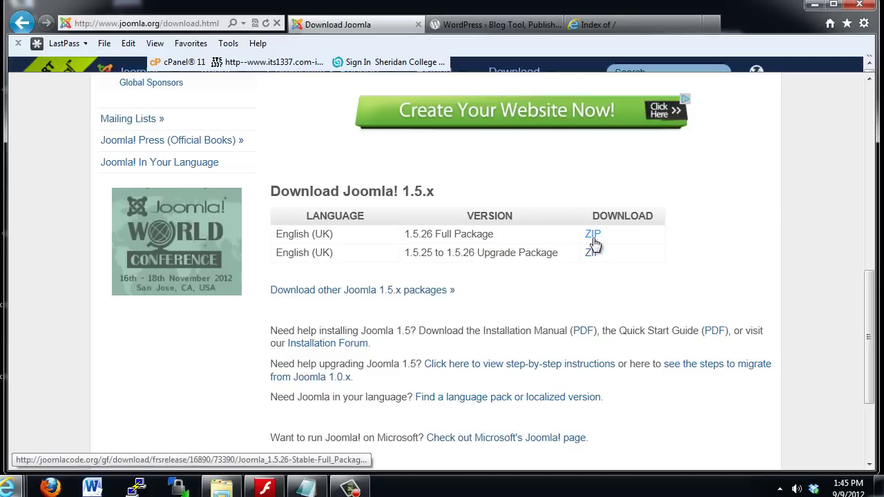
drag(868, 324, 872, 170)
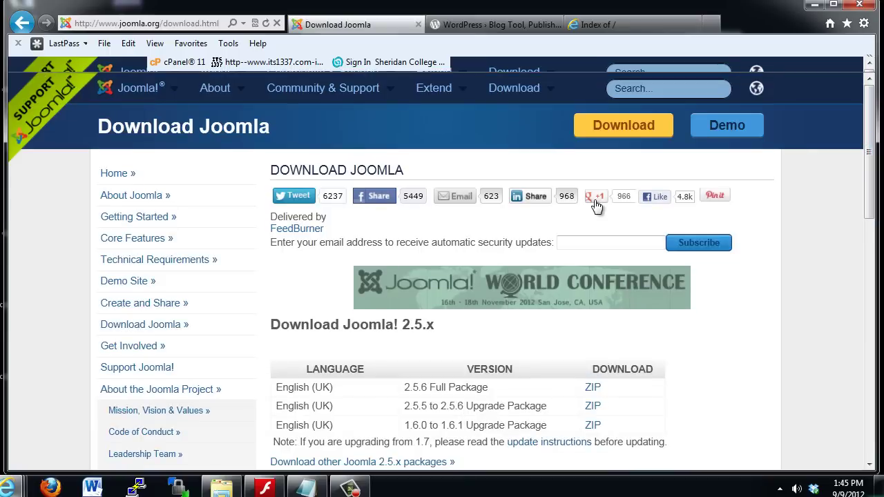
- View the WordPress 3.4.2 download page on wordpress.org, and return to the desktop
click(479, 25)
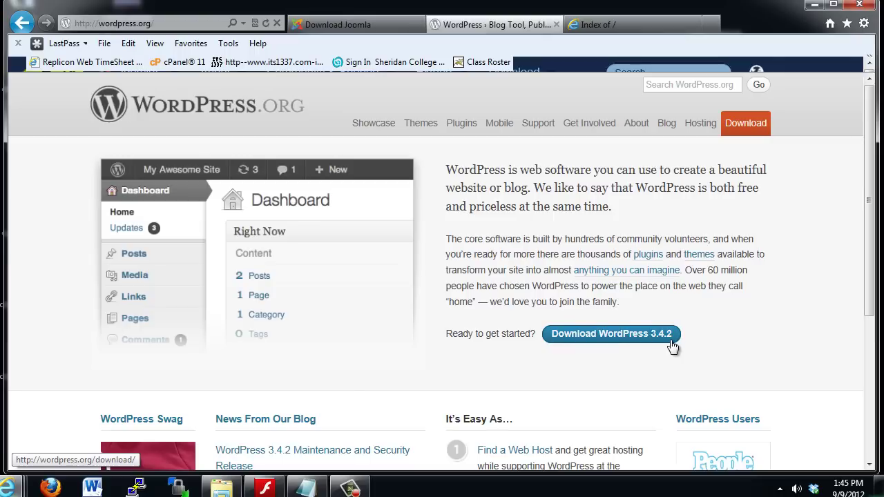
click(598, 343)
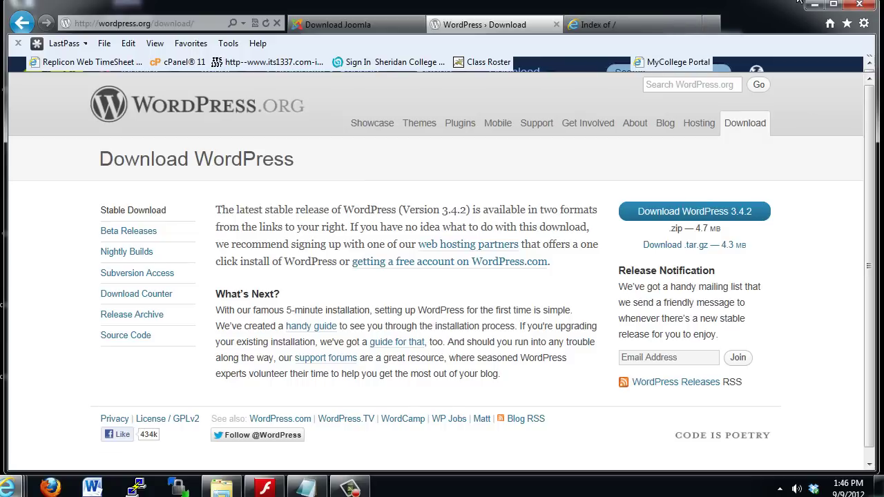
click(815, 5)
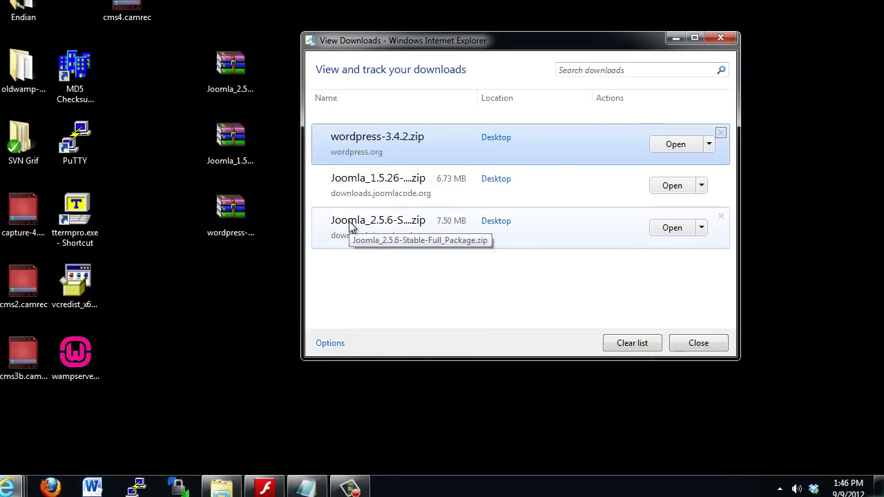
- Start extracting the Joomla 1.5.26 archive directly onto the desktop and cancel the extraction
click(232, 143)
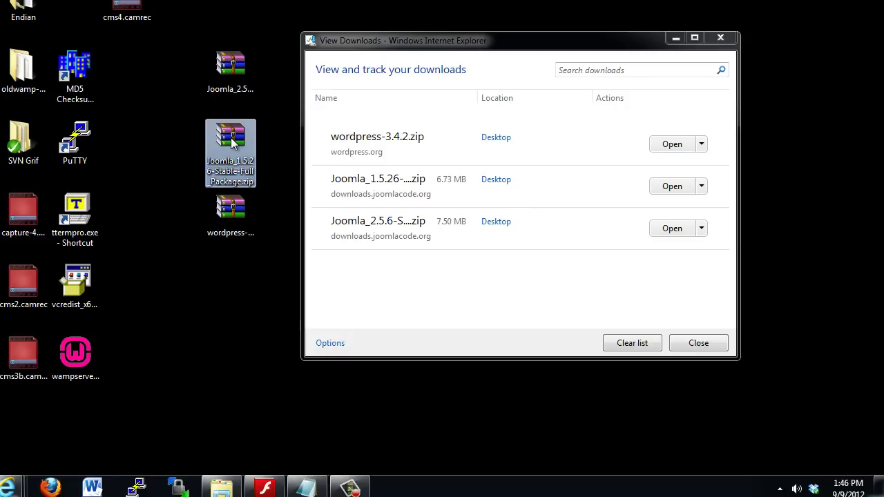
right_click(232, 141)
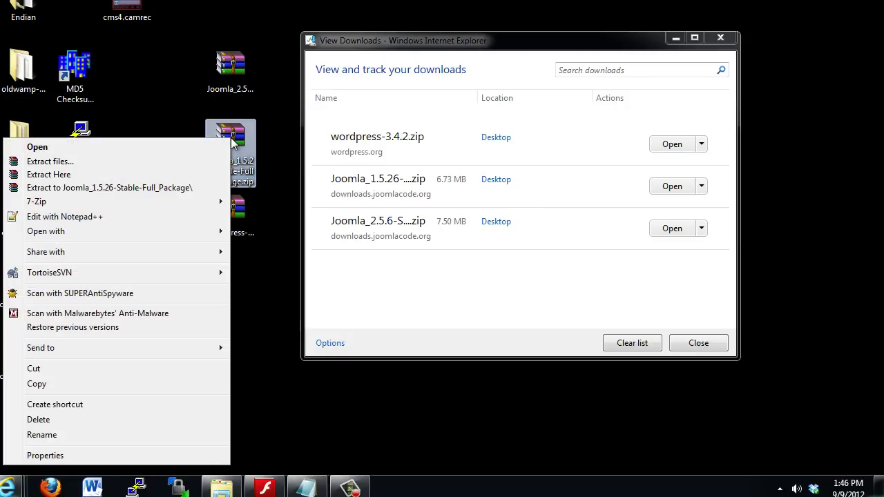
click(67, 177)
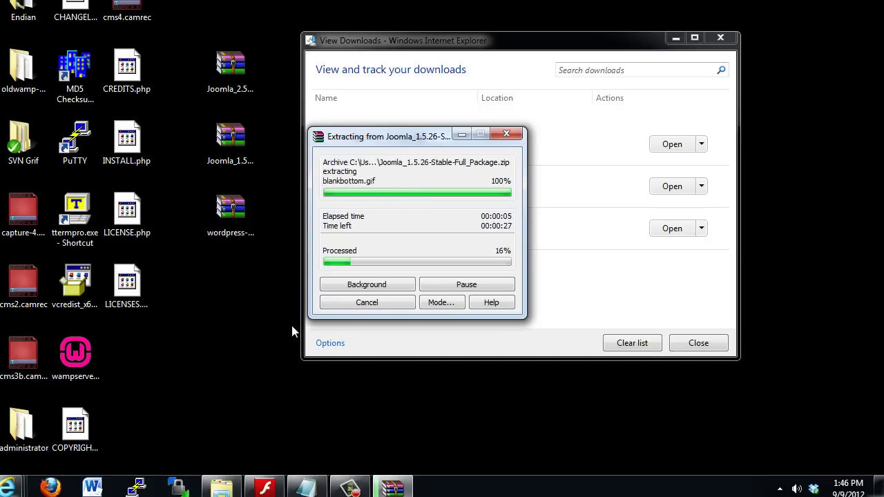
click(399, 301)
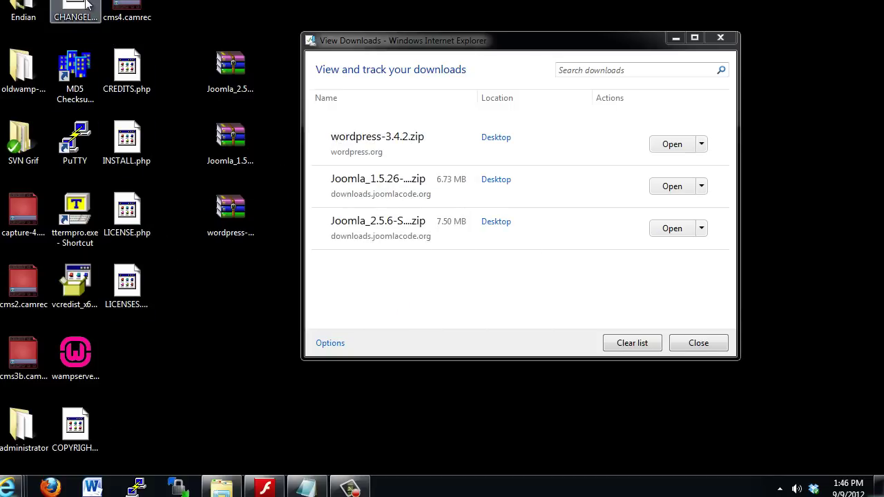
- Permanently delete the extracted Joomla PHP files from the desktop, including CREDITS, INSTALL, LICENSE, CHANGELOG and COPYRIGHT
drag(182, 340, 117, 57)
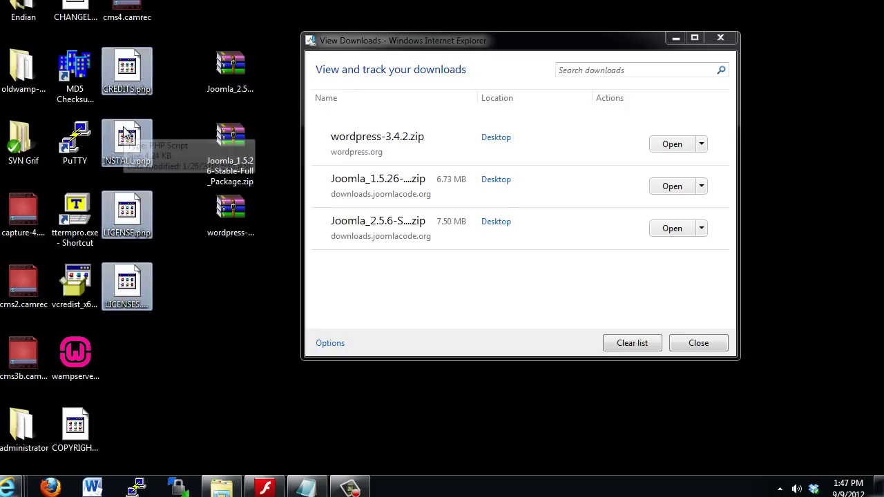
key(Delete)
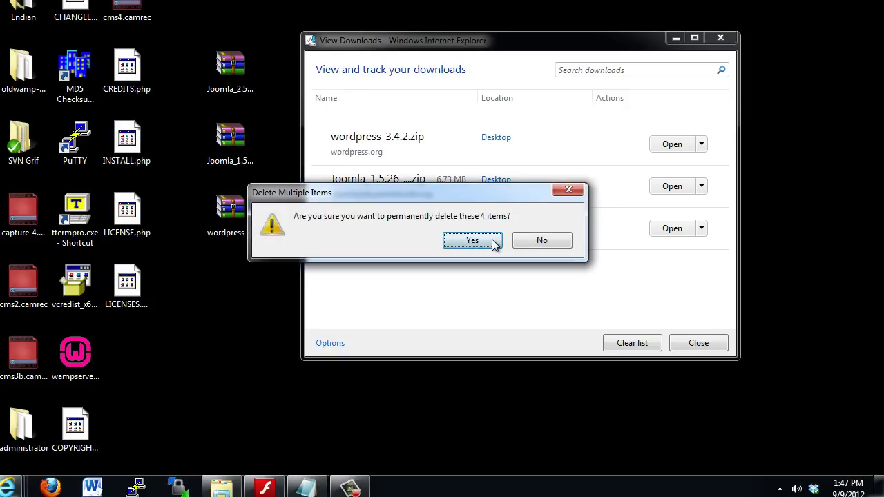
click(471, 240)
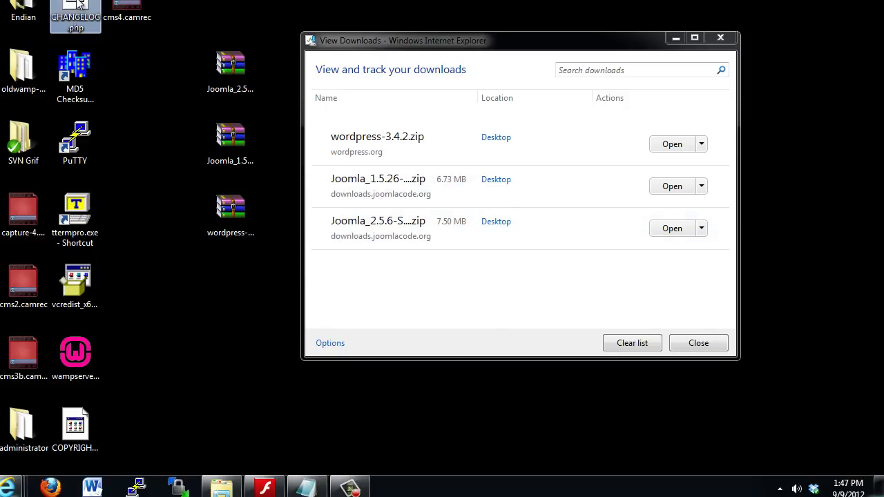
key(Delete)
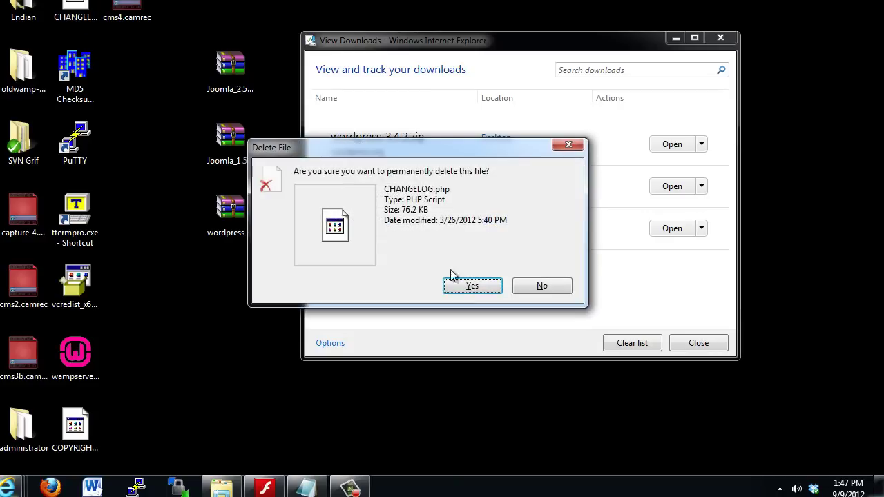
click(469, 284)
click(82, 417)
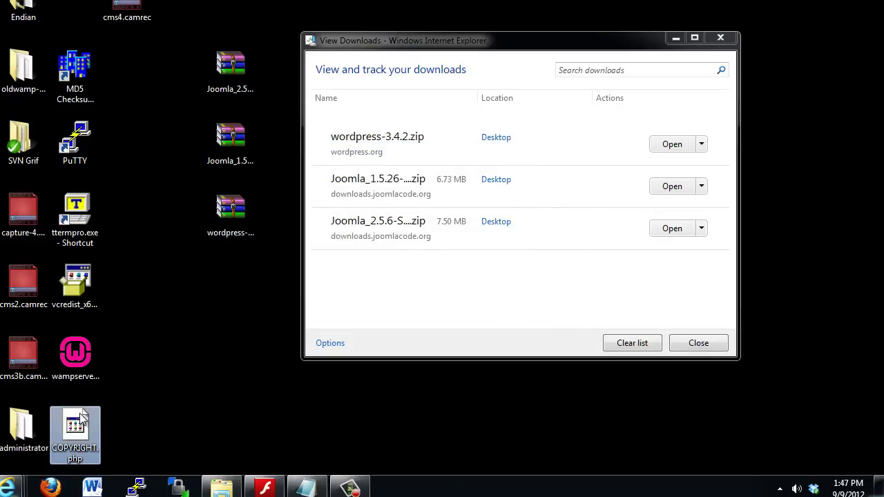
key(Delete)
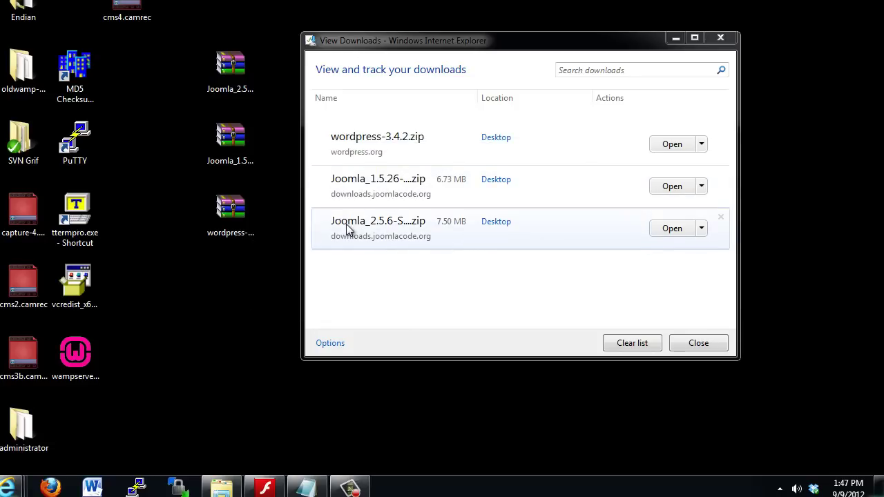
click(232, 141)
right_click(233, 141)
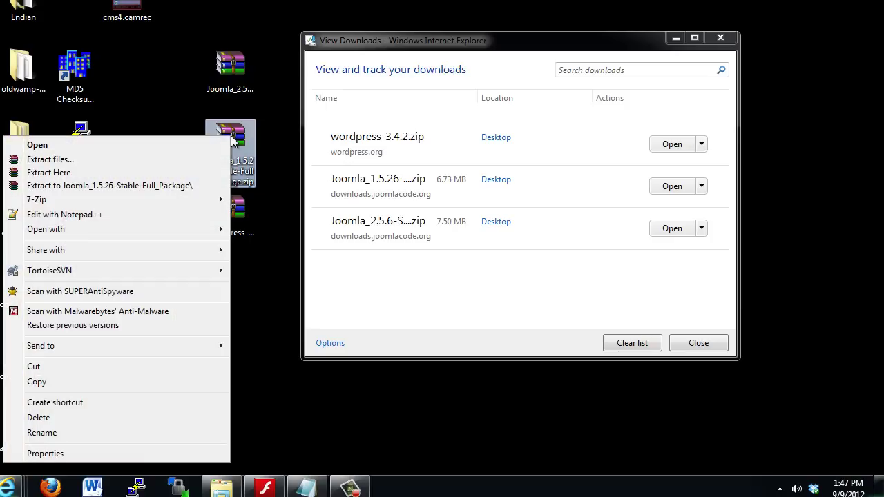
click(58, 383)
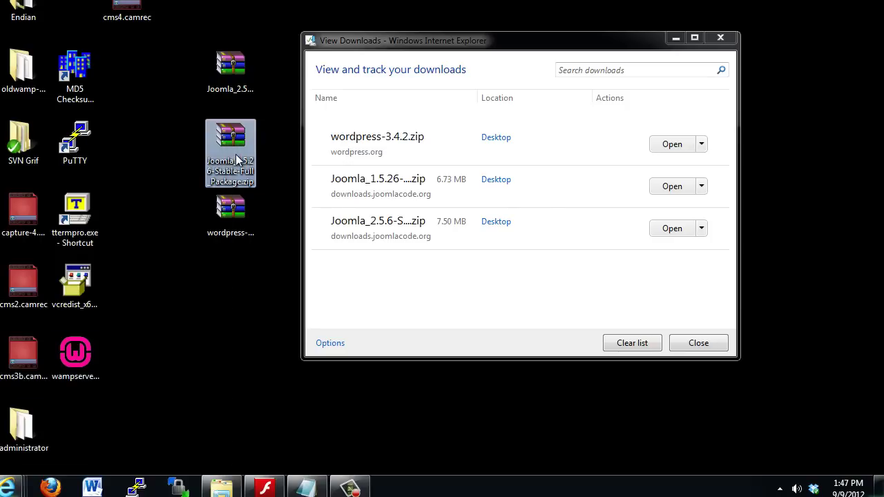
click(221, 486)
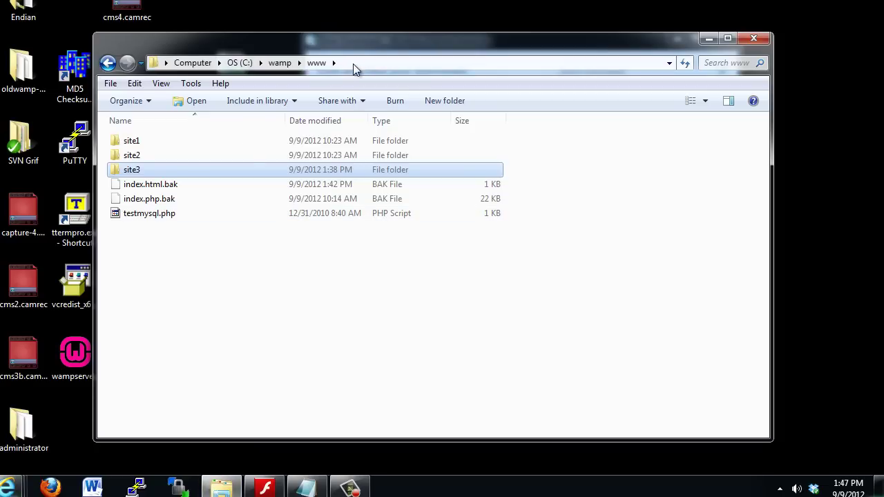
double_click(131, 140)
right_click(225, 189)
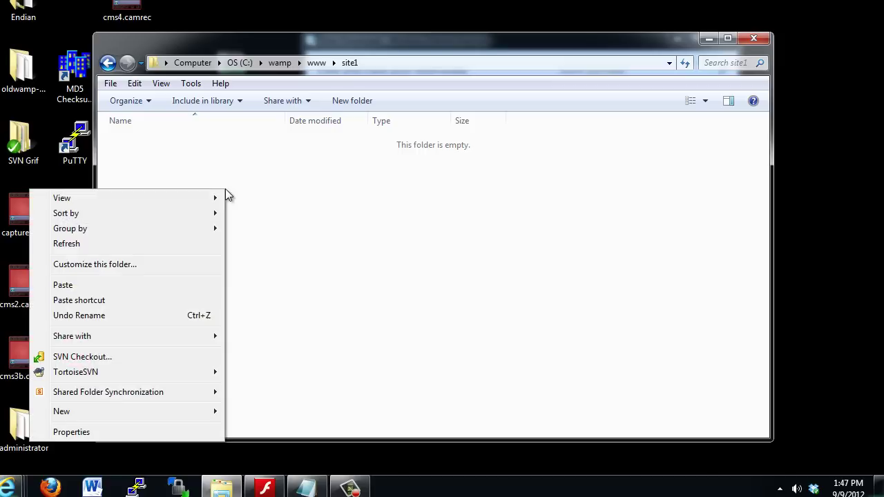
click(144, 284)
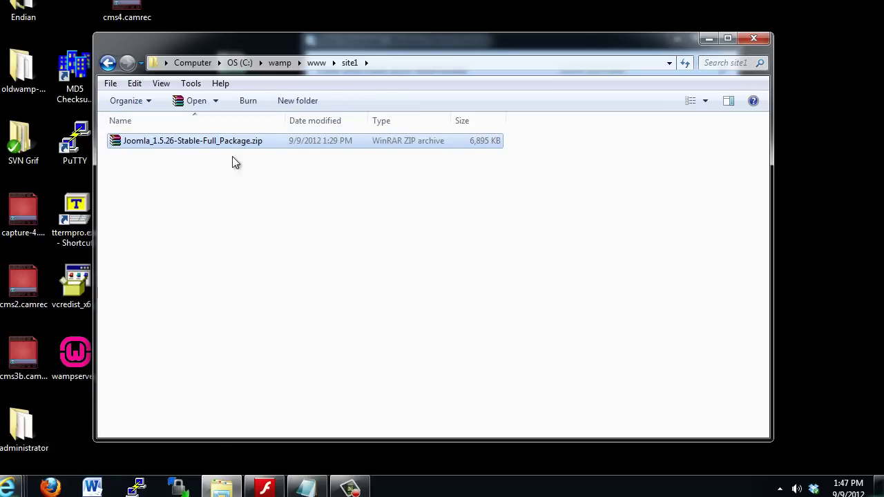
- Extract Joomla_1.5.26-Stable-Full_Package.zip directly into the site1 folder
click(200, 183)
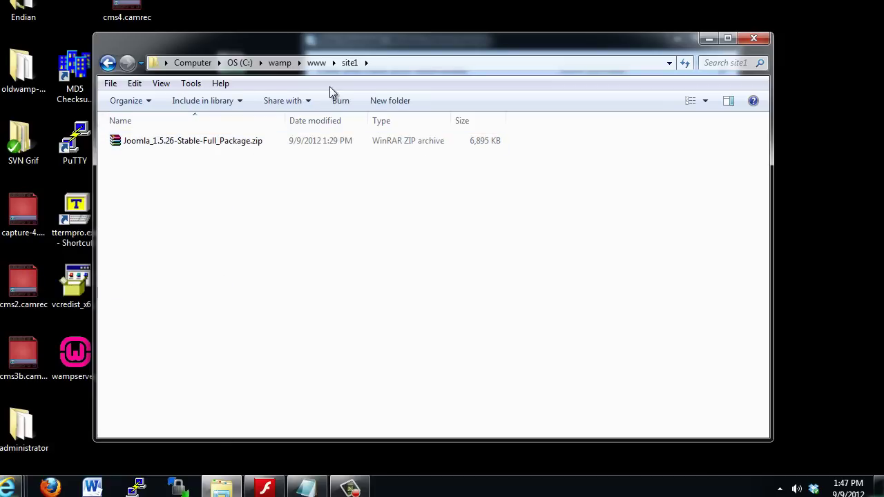
right_click(118, 144)
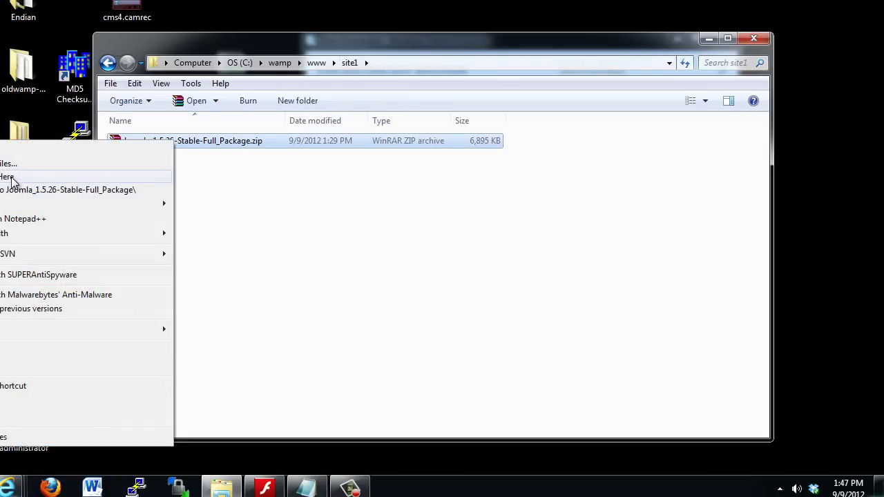
click(11, 178)
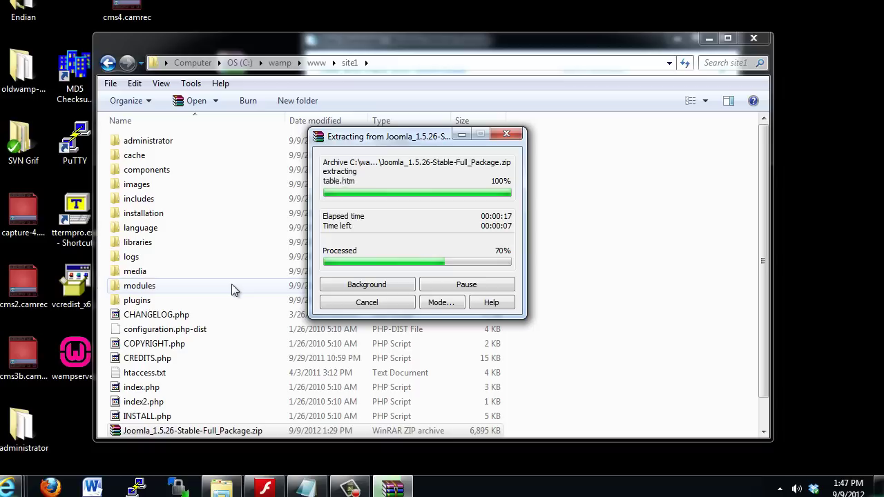
- Copy Joomla_2.5.6-Stable-Full_Package.zip from the desktop into the site2 folder of C:\wamp\www and extract it directly there
click(316, 62)
click(139, 156)
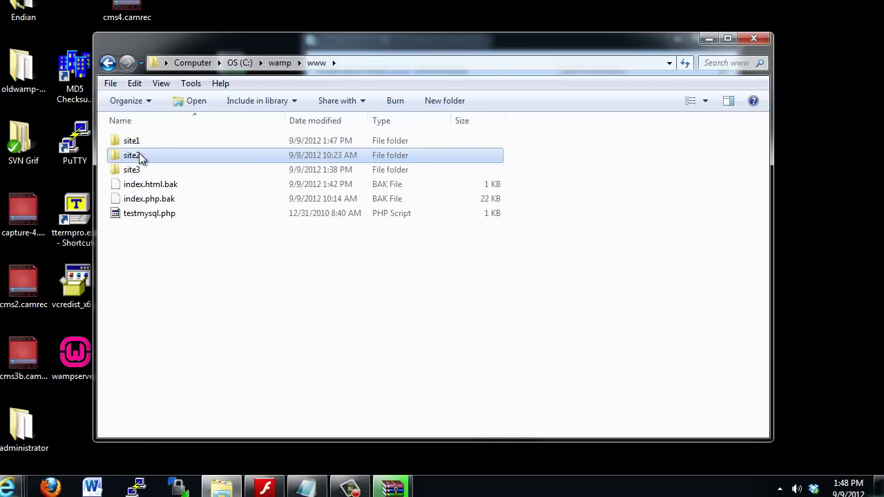
double_click(139, 156)
drag(196, 48, 366, 41)
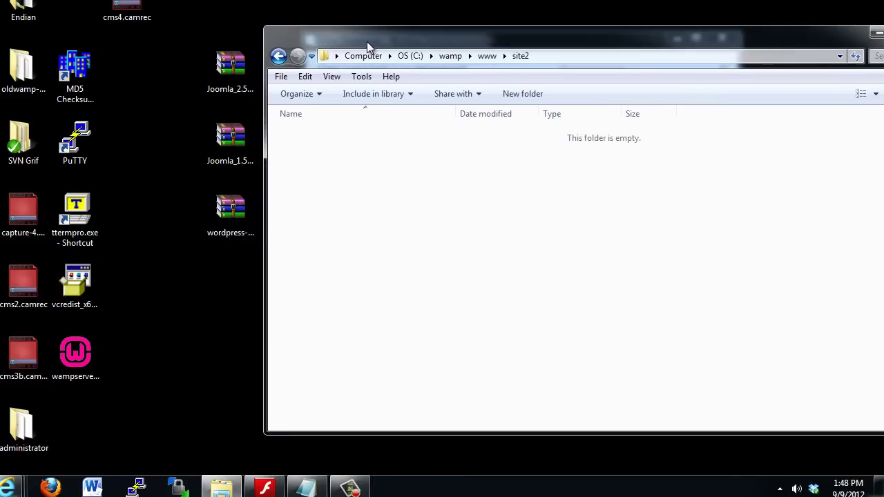
click(232, 68)
right_click(231, 65)
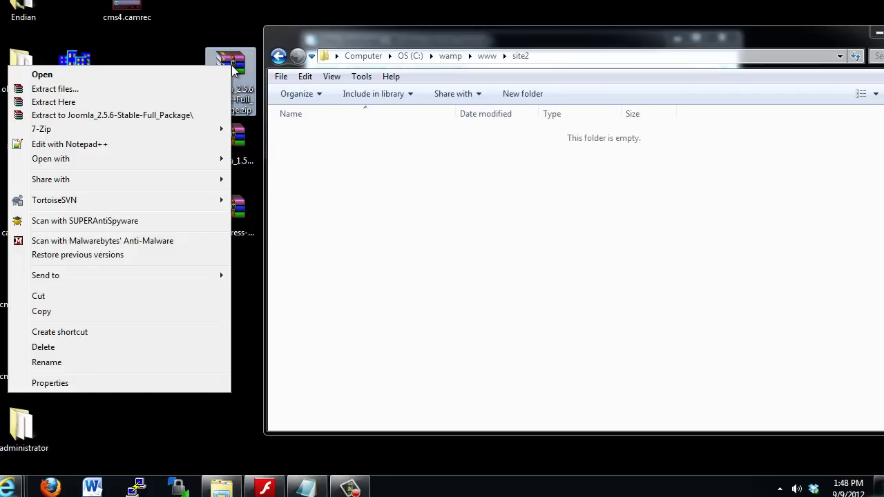
click(52, 310)
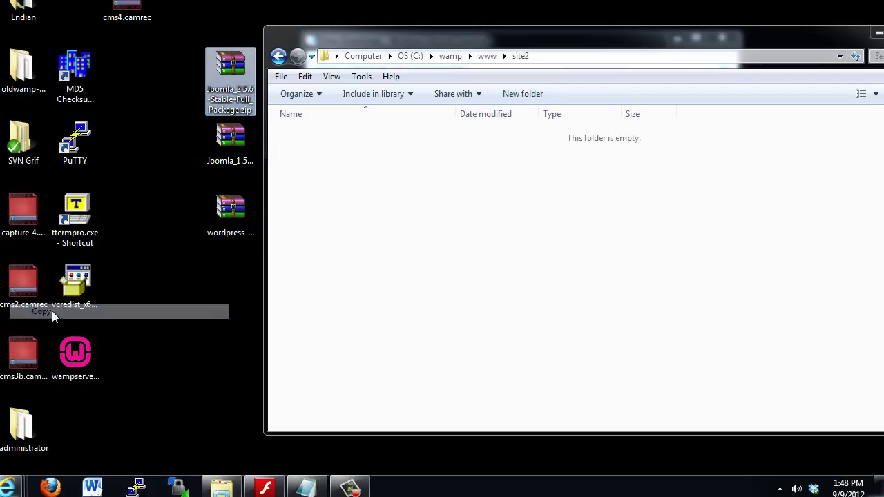
right_click(374, 177)
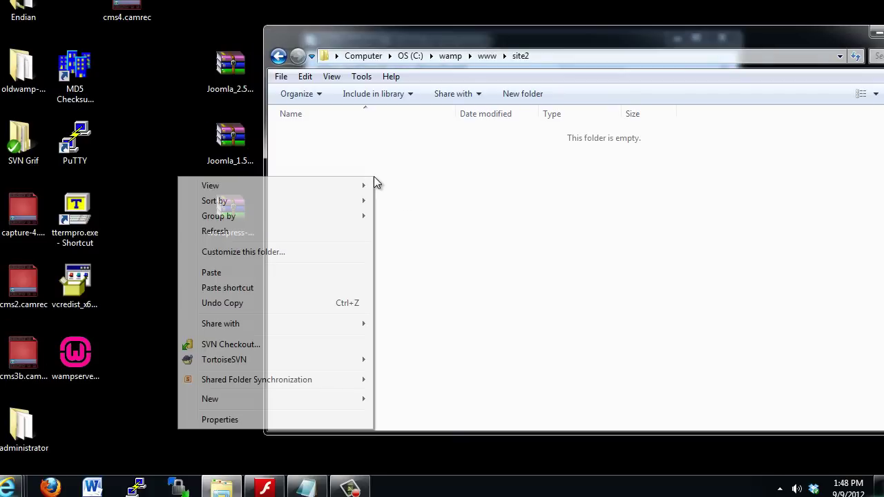
click(288, 275)
right_click(291, 139)
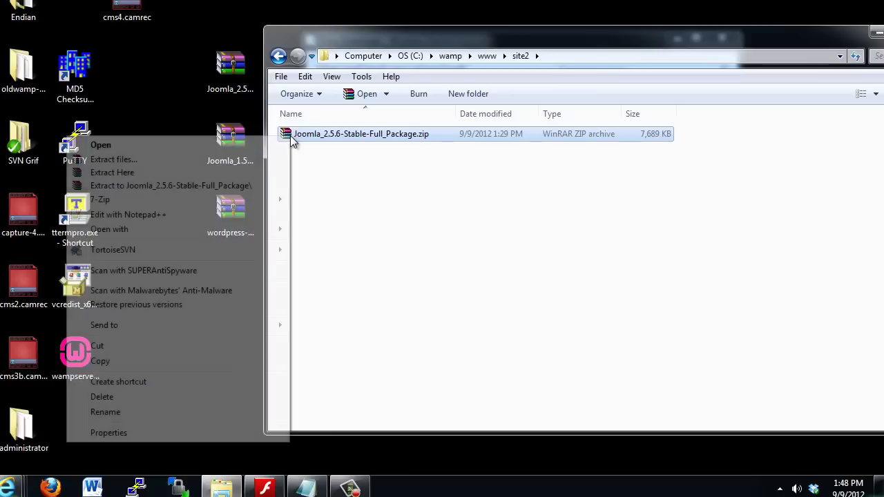
click(112, 173)
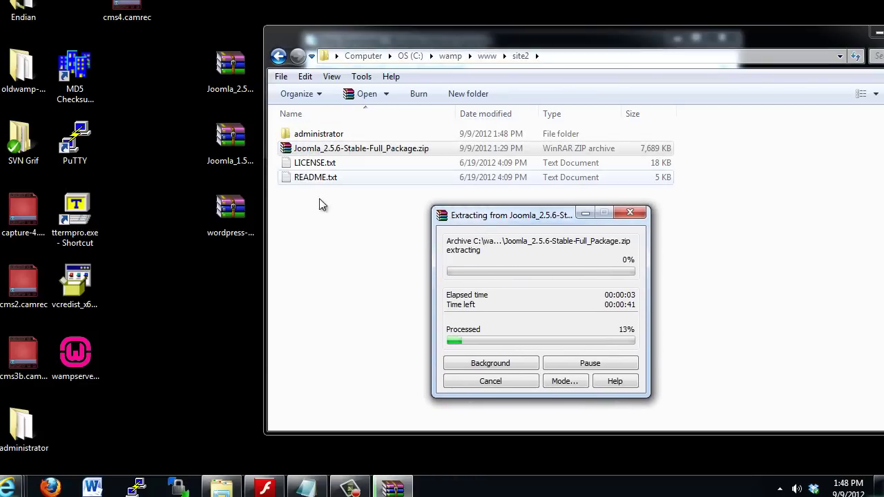
- Copy wordpress-3.4.2.zip from the desktop into the site3 folder of C:\wamp\www and extract it directly there
click(487, 55)
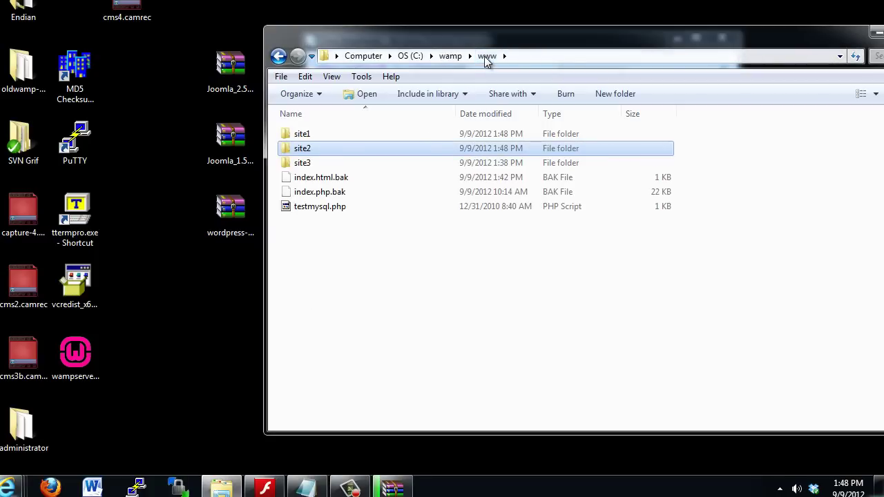
double_click(304, 164)
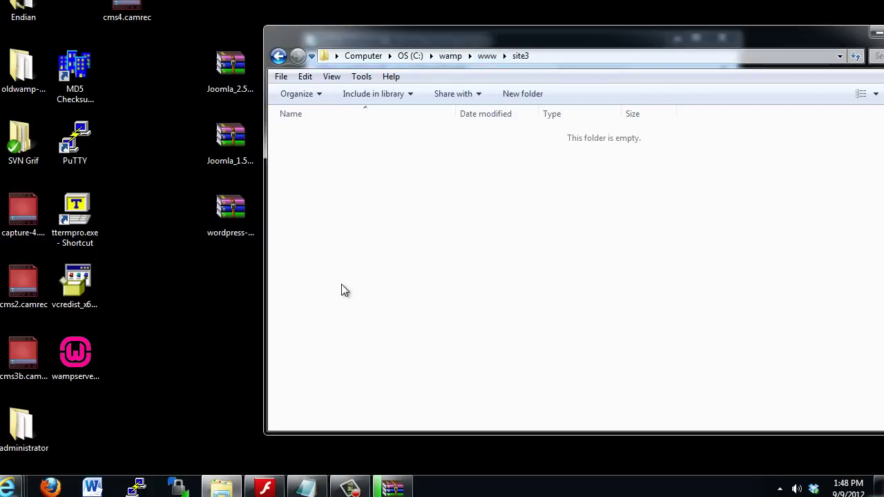
click(224, 216)
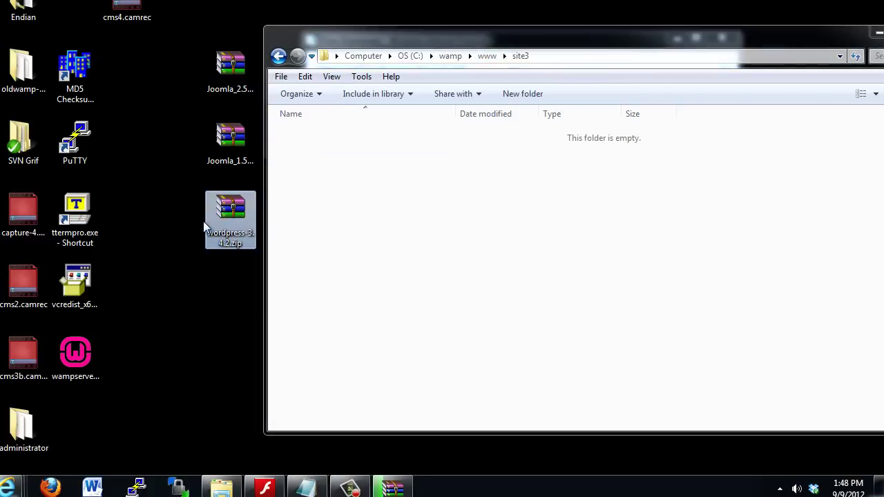
right_click(225, 211)
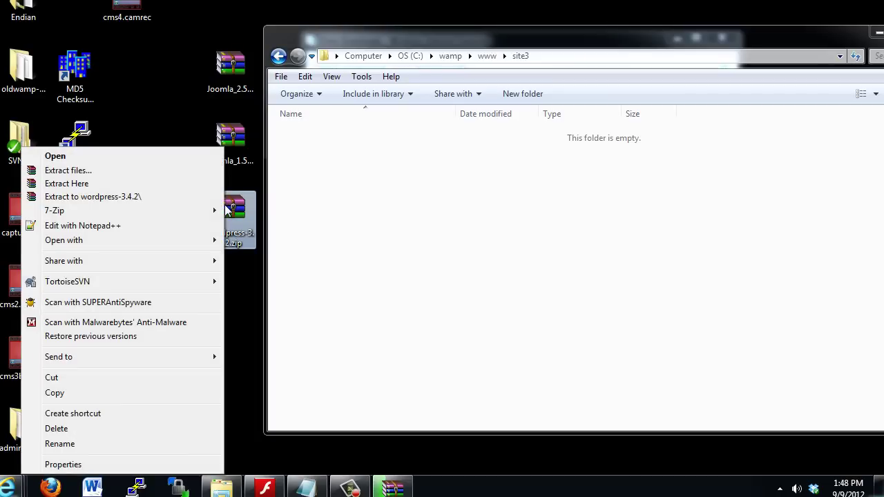
click(124, 391)
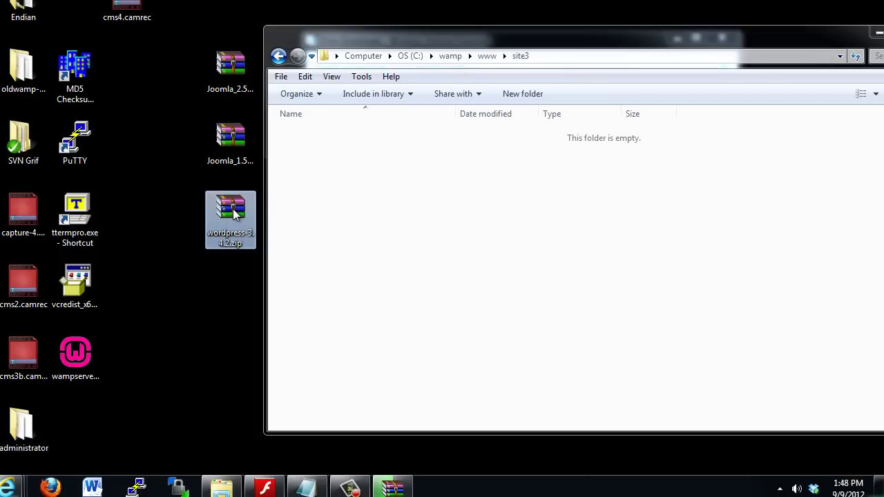
right_click(235, 216)
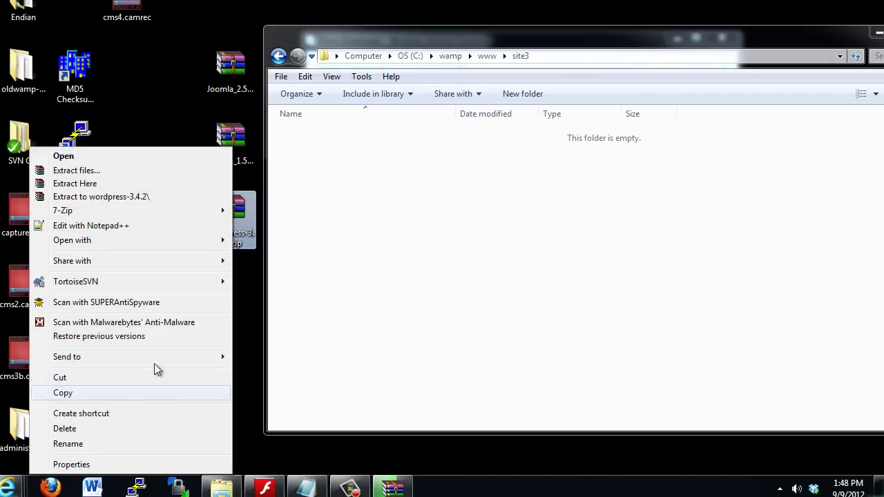
right_click(365, 244)
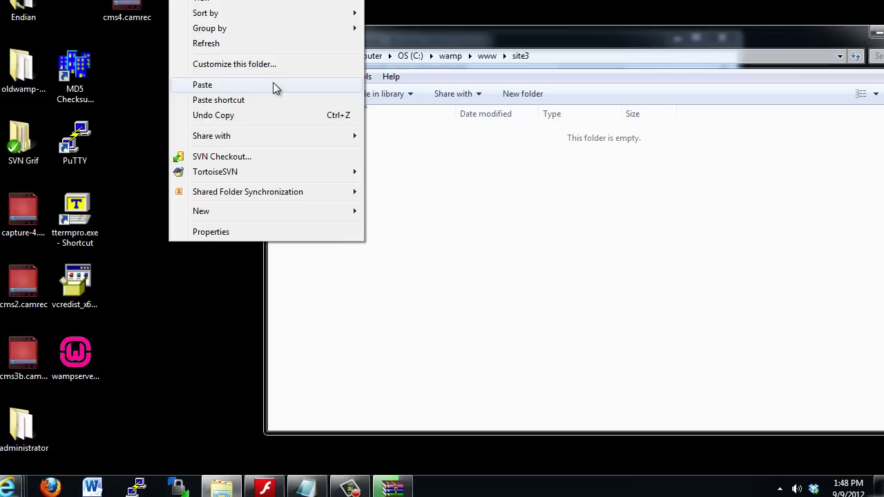
click(273, 85)
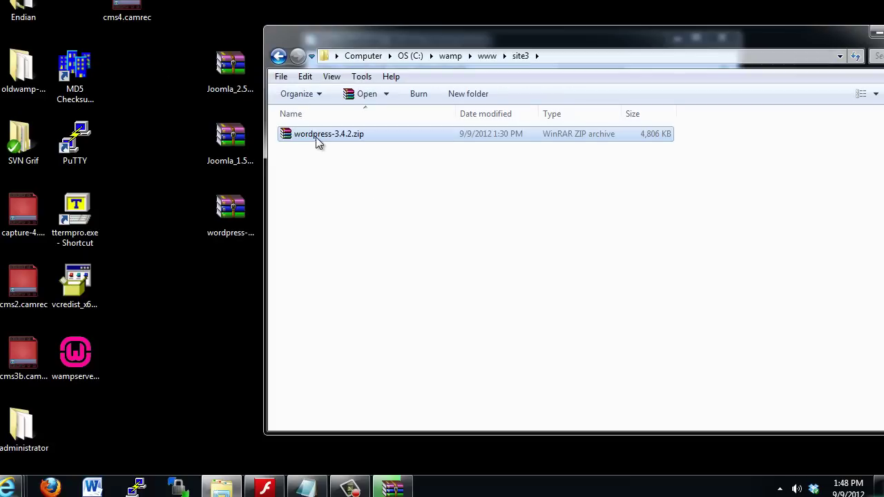
right_click(288, 138)
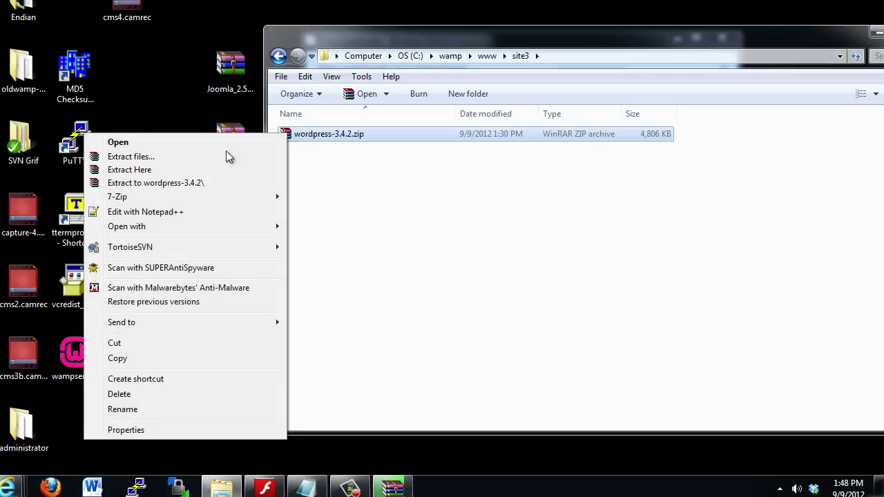
click(190, 170)
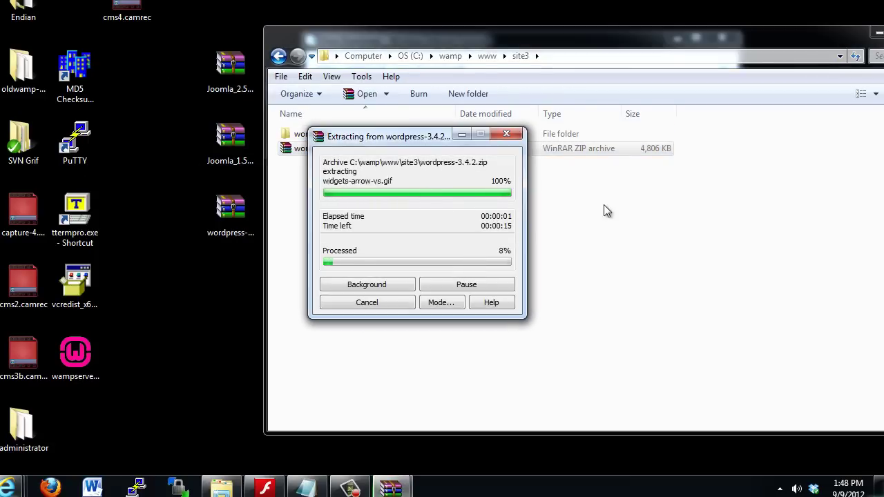
drag(532, 34, 411, 36)
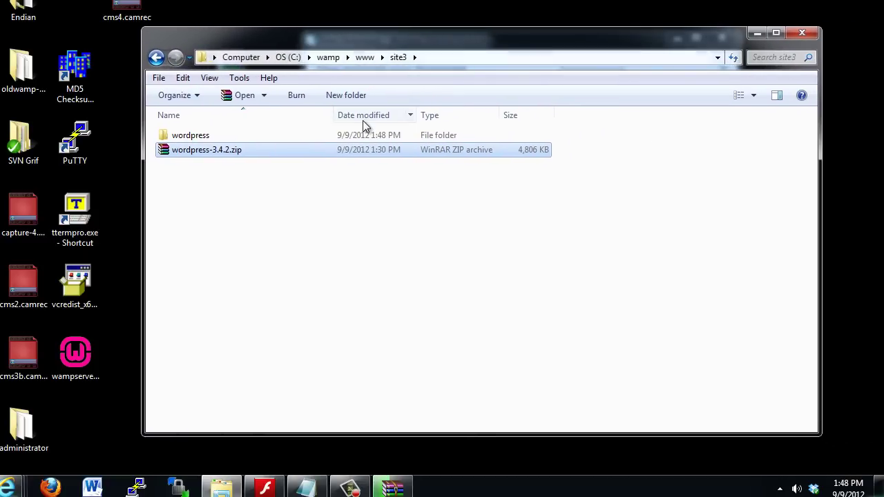
click(365, 58)
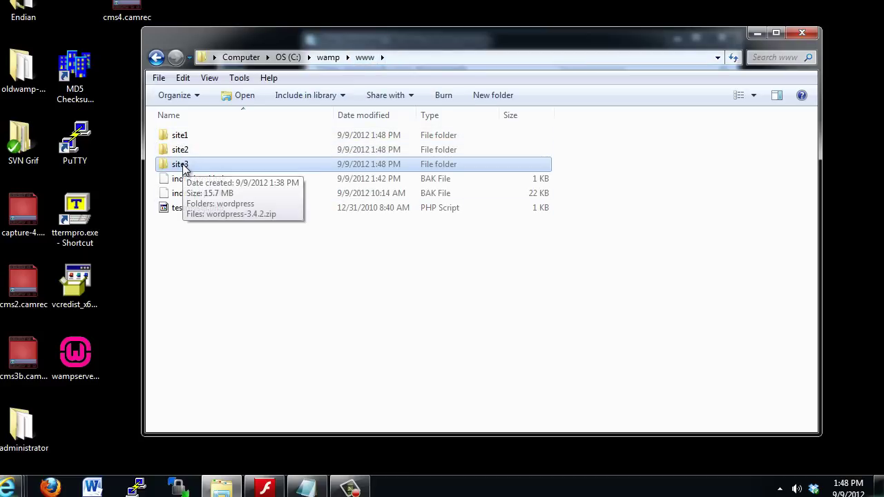
click(184, 137)
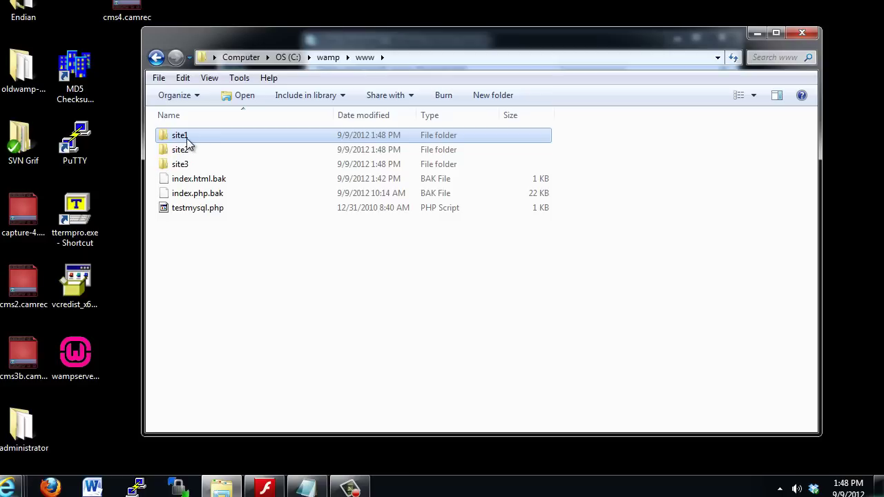
click(181, 136)
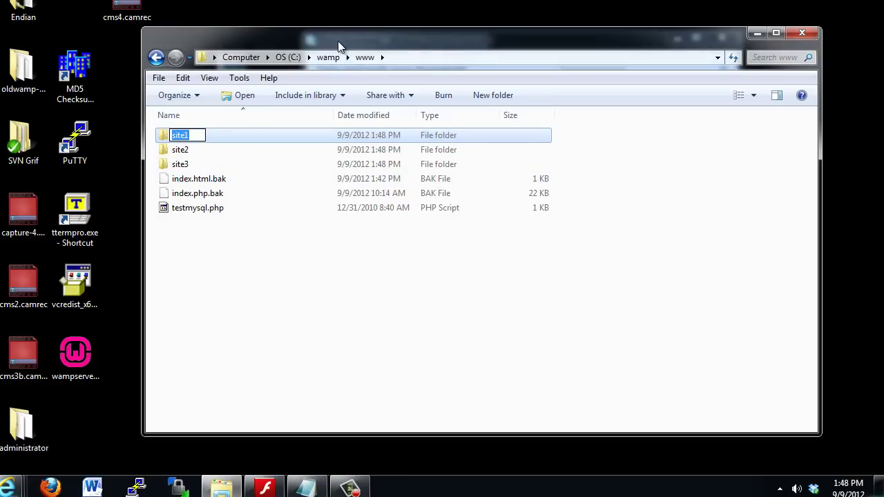
click(338, 40)
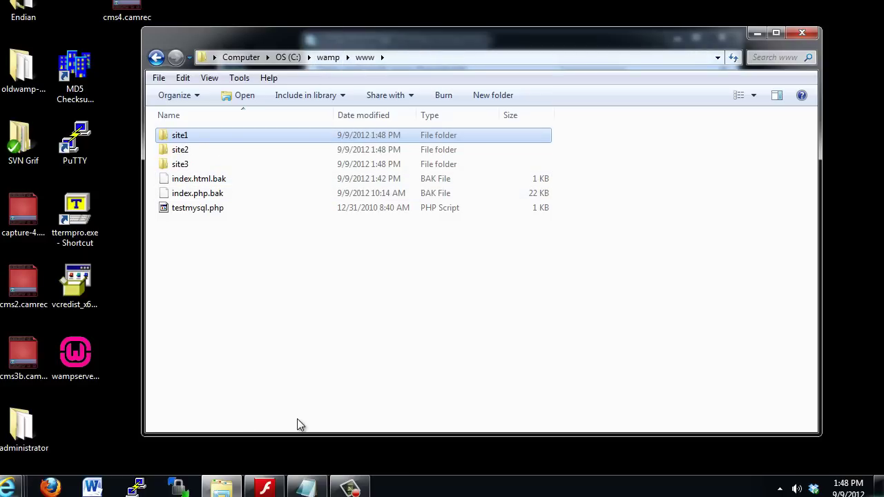
mouse_move(7, 490)
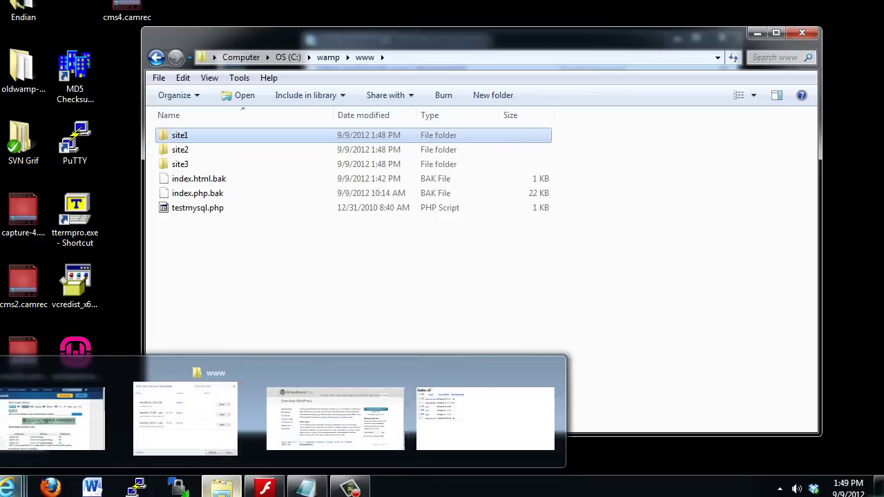
mouse_move(404, 35)
mouse_down()
mouse_move(468, 180)
mouse_move(414, 226)
mouse_move(418, 16)
mouse_move(410, 26)
mouse_up()
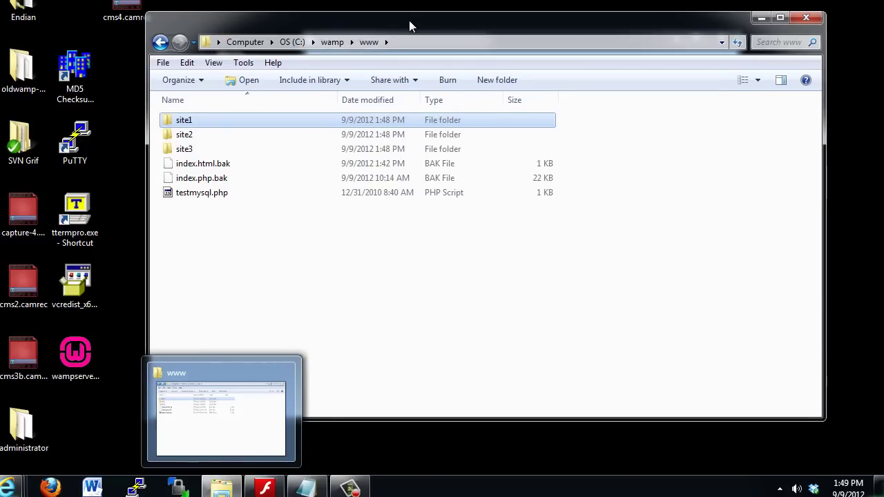
click(253, 311)
- Rename the site1 folder in C:\wamp\www as site1-j1.5
click(192, 122)
click(192, 120)
click(193, 120)
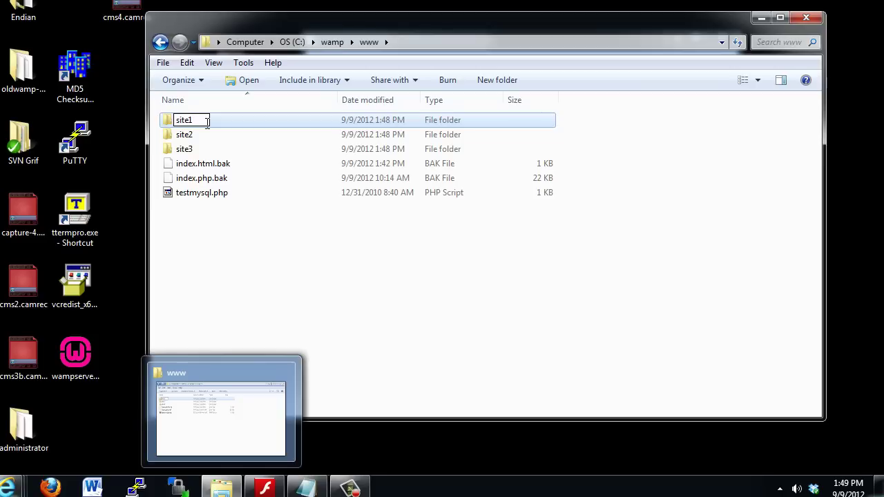
text(-j1)
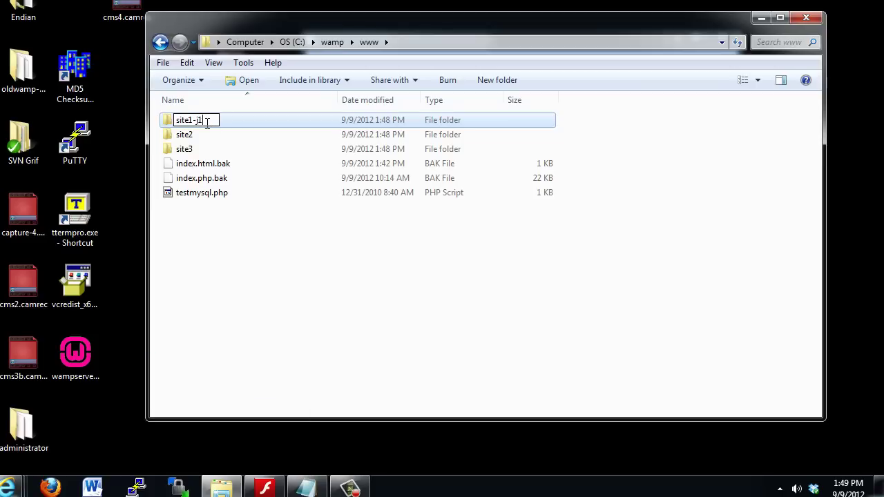
text(.5)
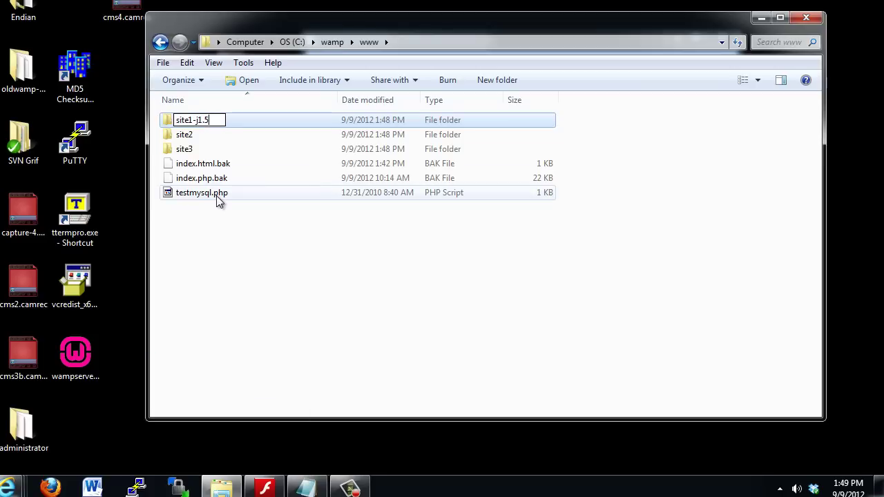
- Rename the site2 folder in C:\wamp\www as site2-j2.5
click(191, 136)
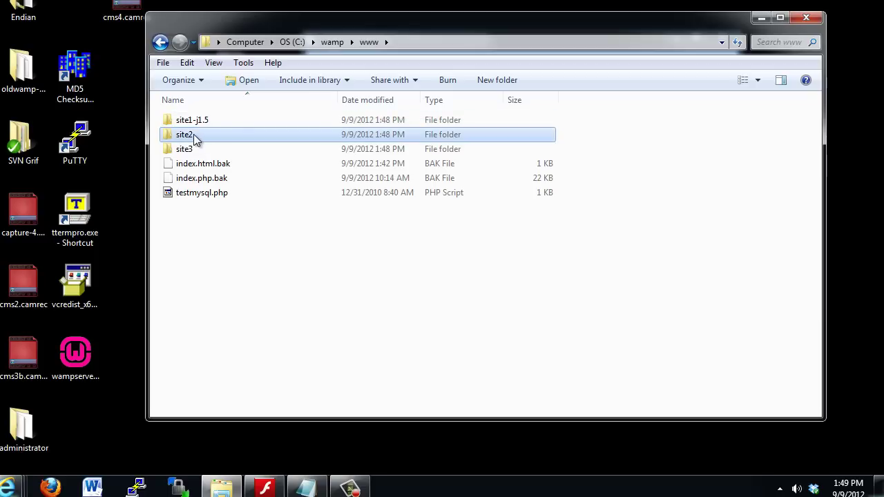
click(193, 134)
click(195, 135)
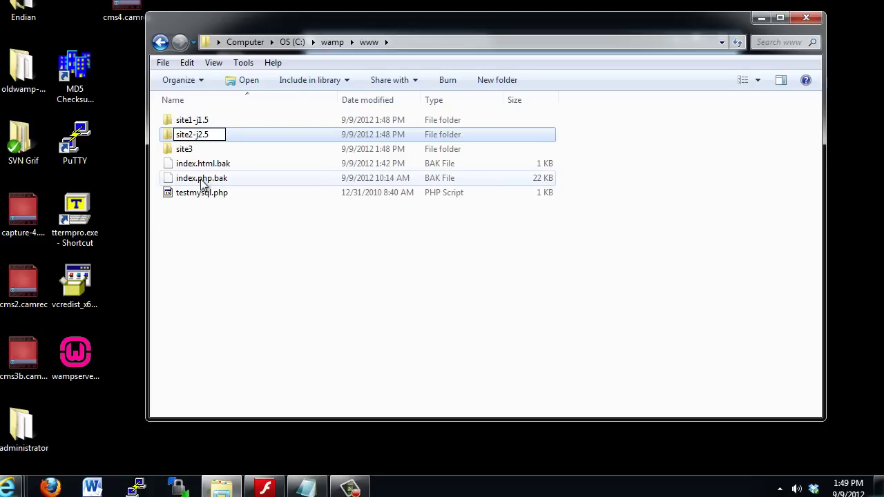
- Rename the site3 folder in C:\wamp\www as site3-w3.4.2
click(197, 151)
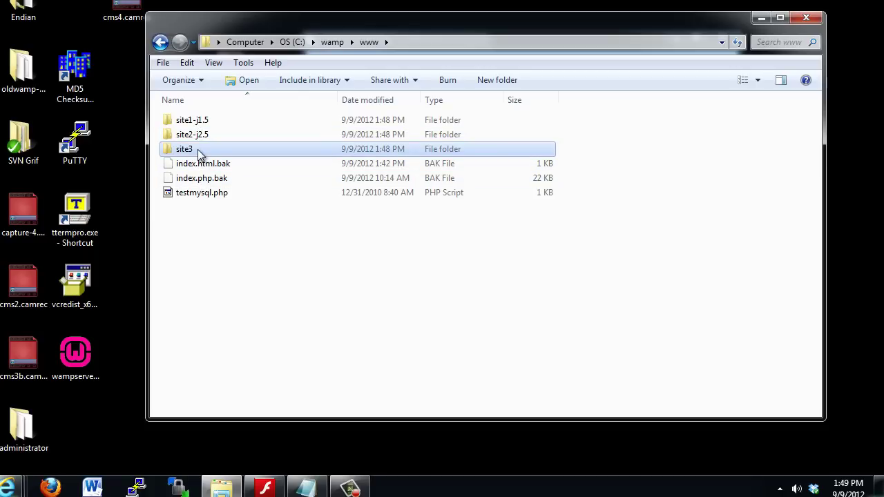
click(198, 152)
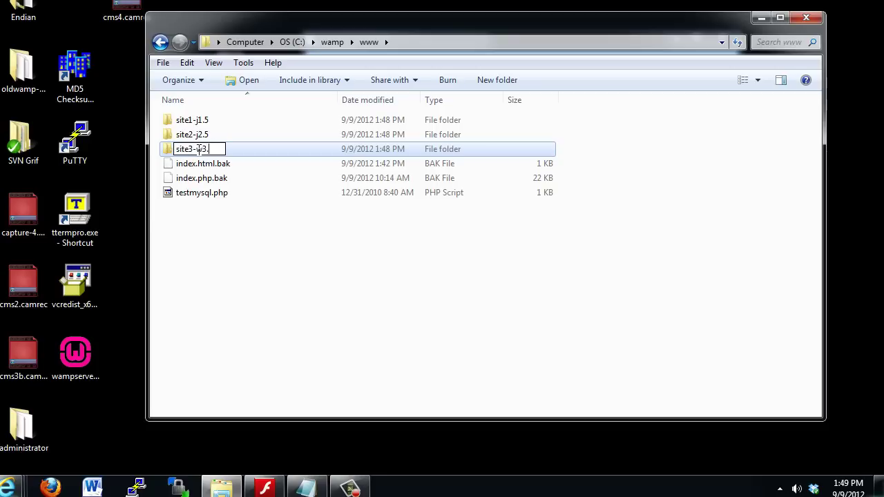
text(-w3.4.2)
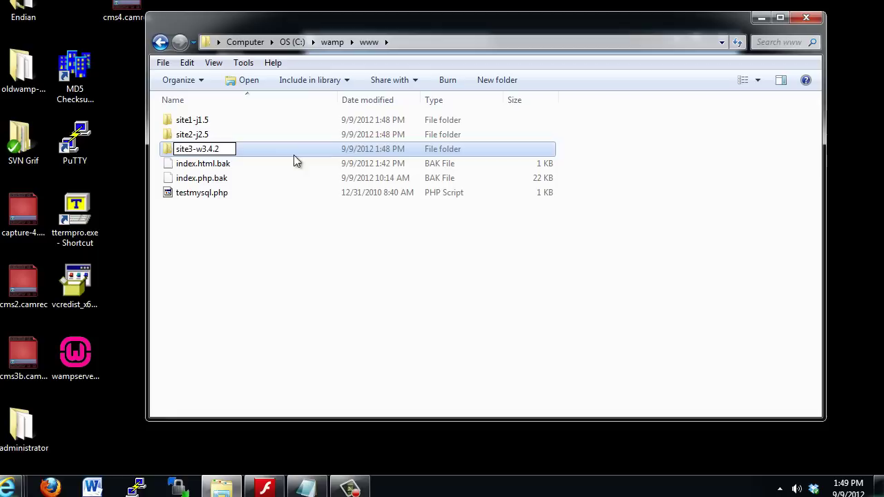
- Finish renaming the WordPress site folder as site3-w3.4.2
key(Return)
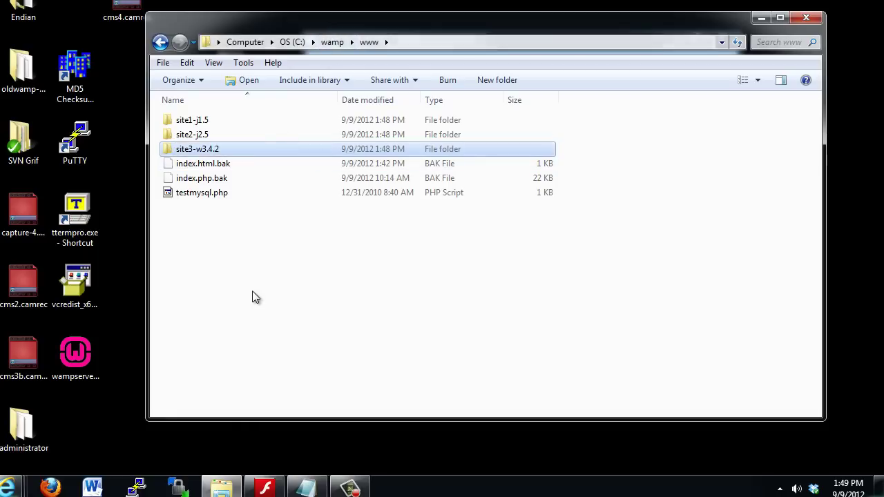
double_click(181, 150)
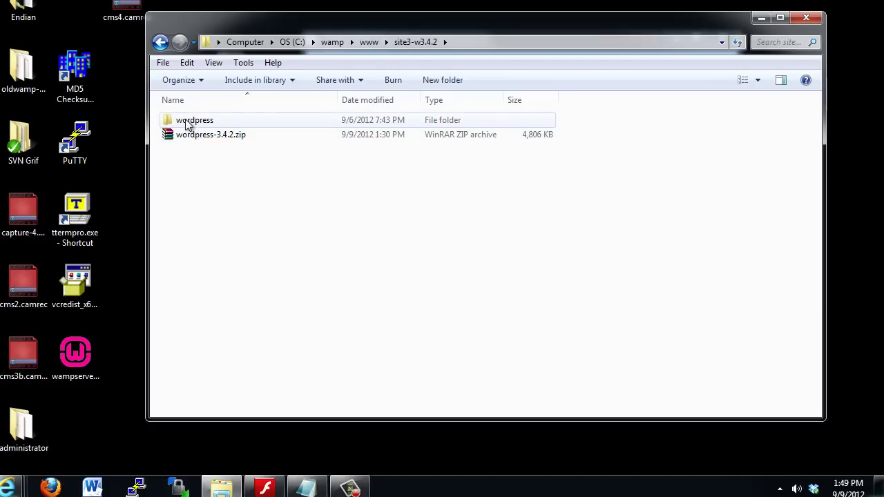
click(369, 43)
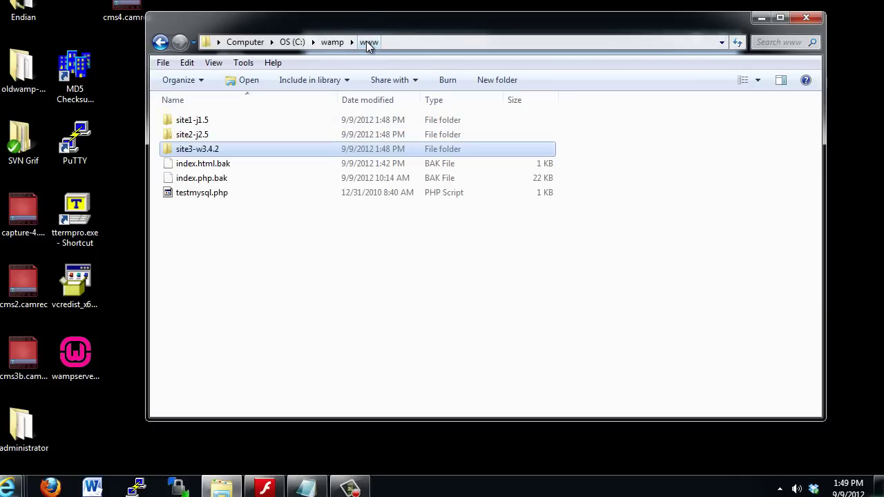
double_click(192, 134)
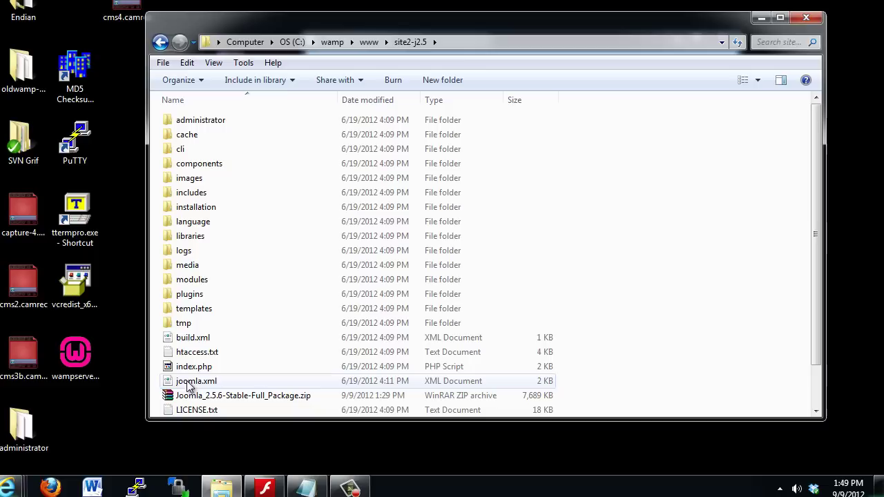
click(369, 42)
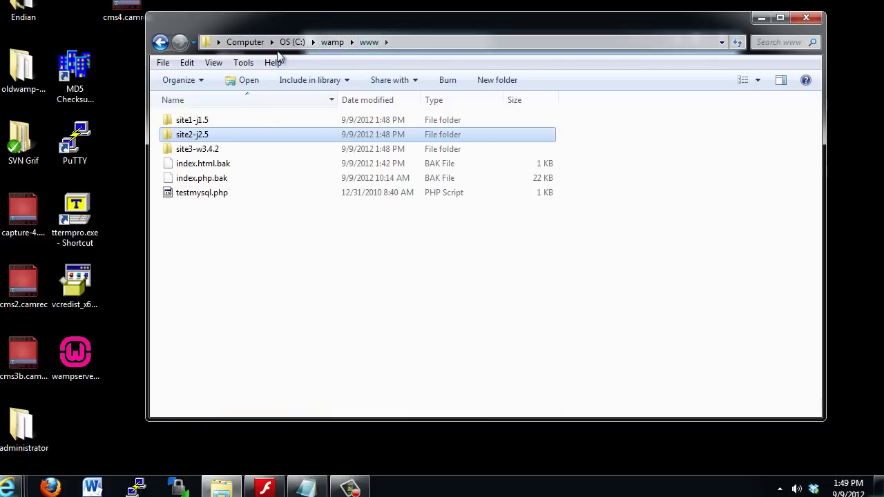
double_click(204, 120)
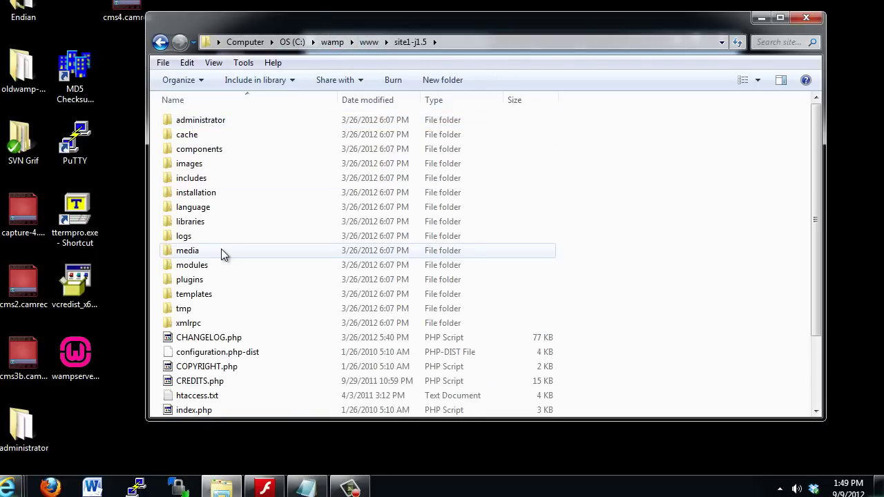
click(369, 42)
- Move all files and folders from the wordpress subfolder up into its parent folder, site3-w3.4.2
double_click(193, 150)
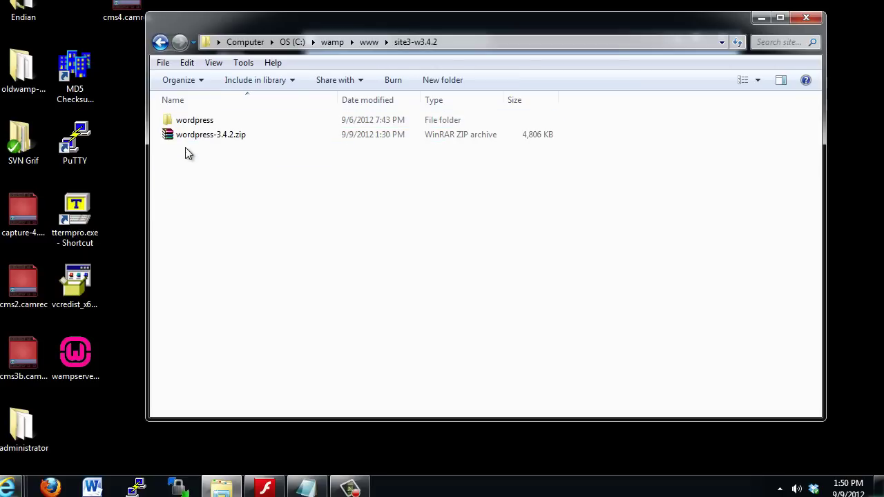
double_click(185, 121)
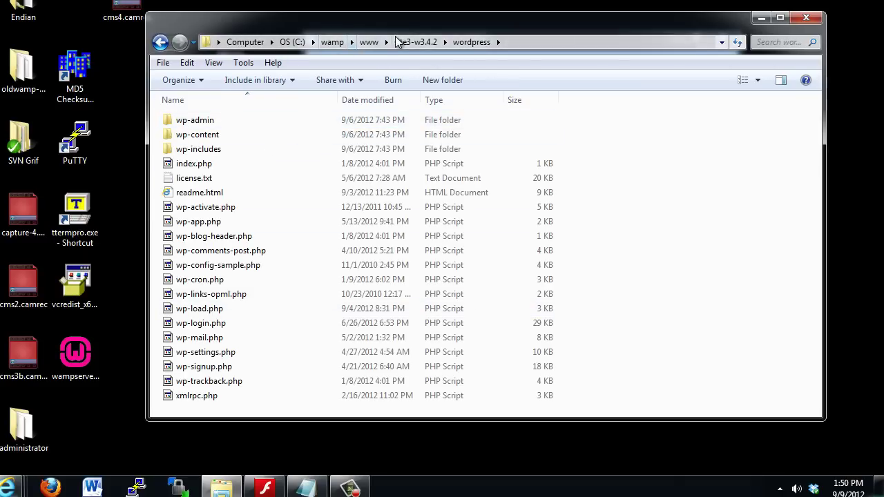
click(407, 42)
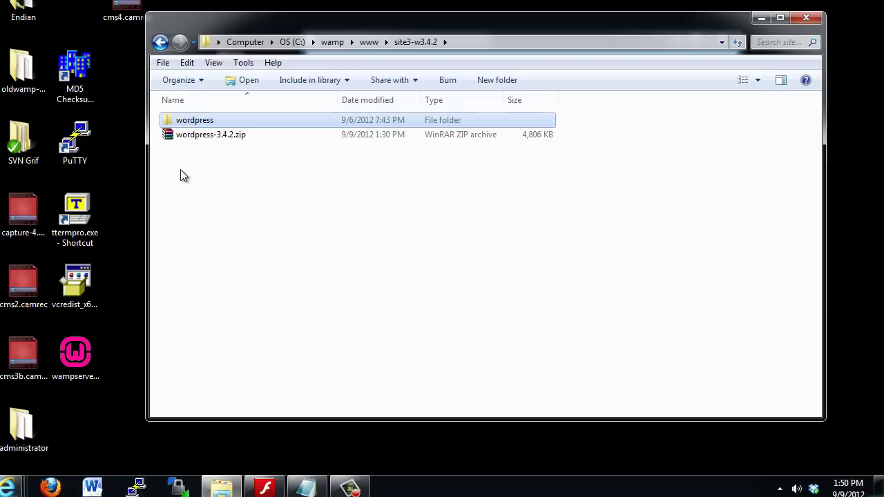
double_click(194, 122)
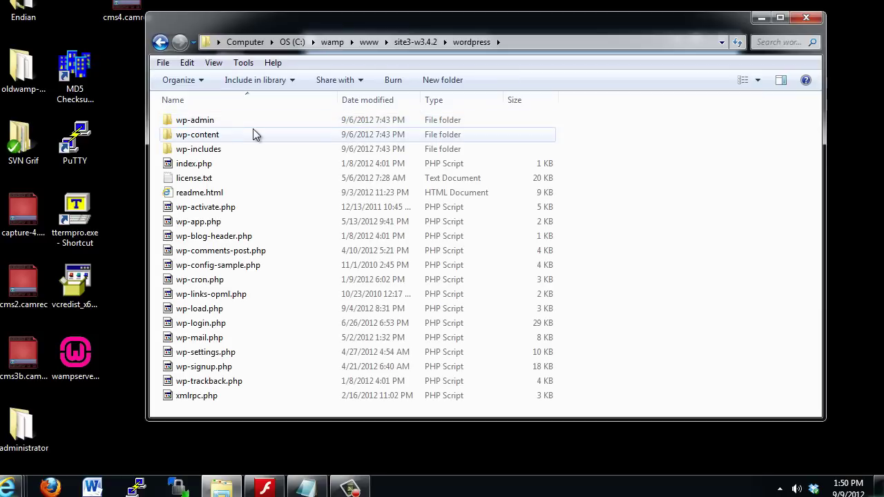
key(ctrl+a)
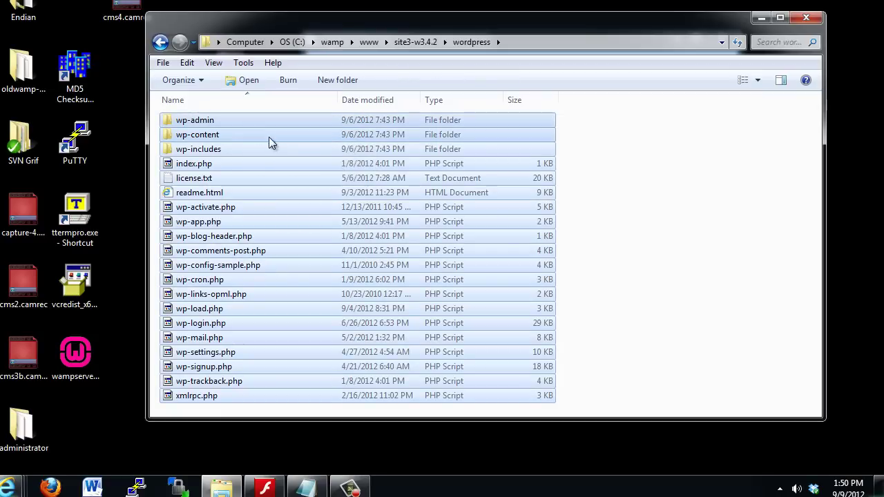
right_click(201, 198)
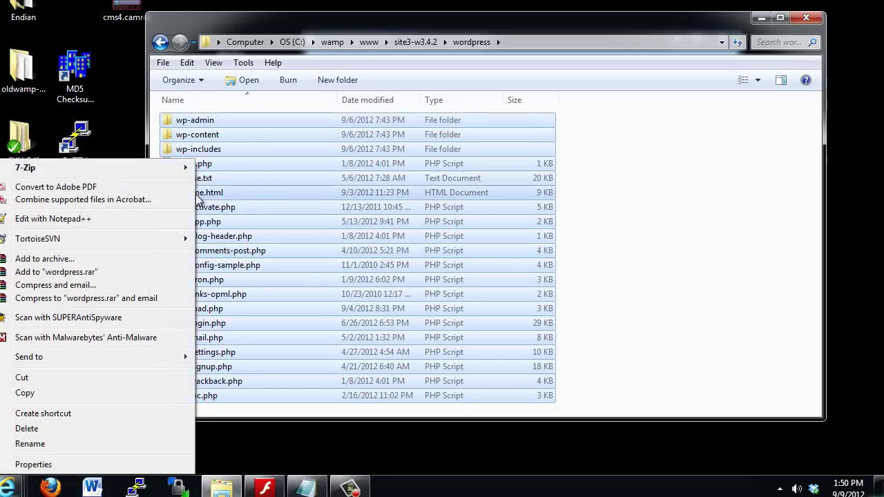
click(44, 377)
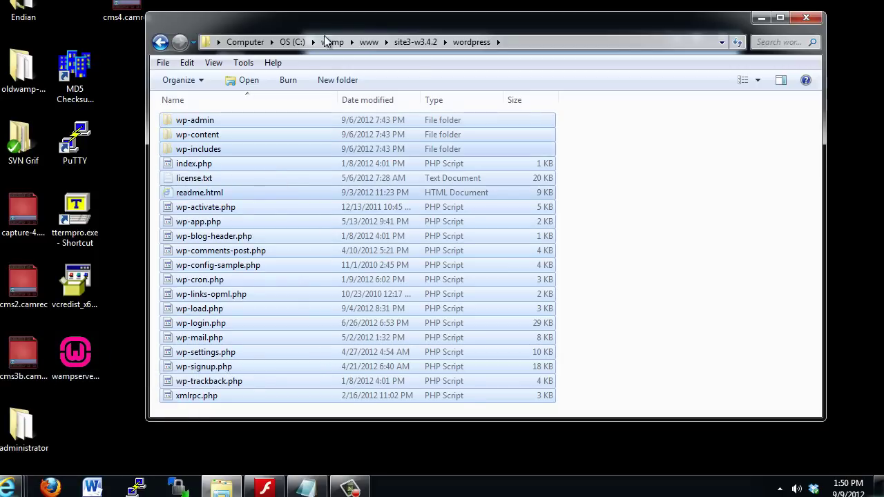
click(406, 44)
right_click(211, 209)
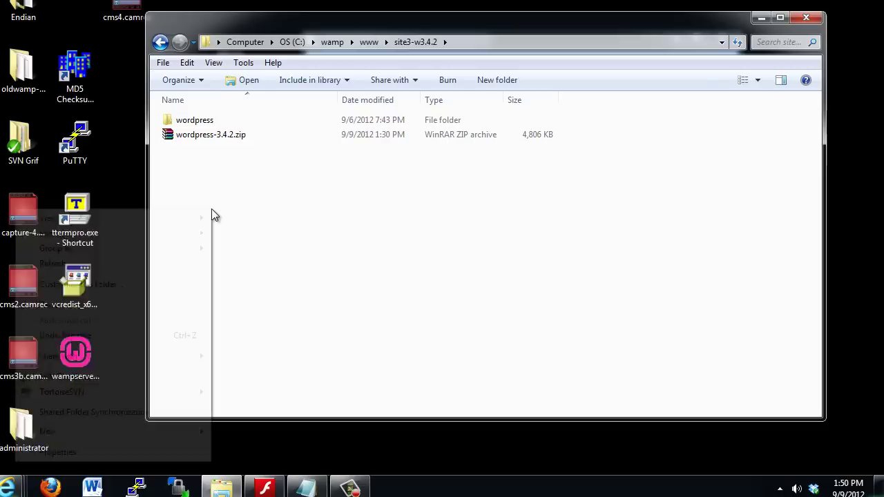
click(149, 308)
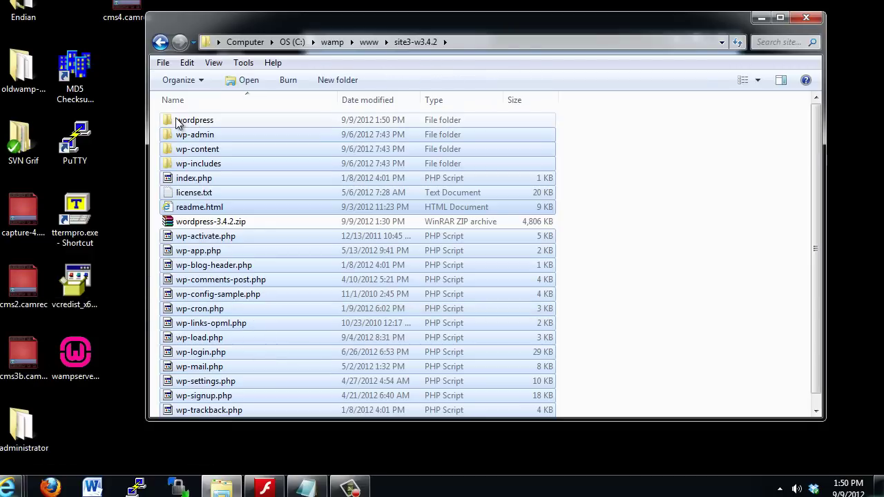
- Permanently delete the emptied wordpress subfolder from the site3-w3.4.2 folder
click(171, 121)
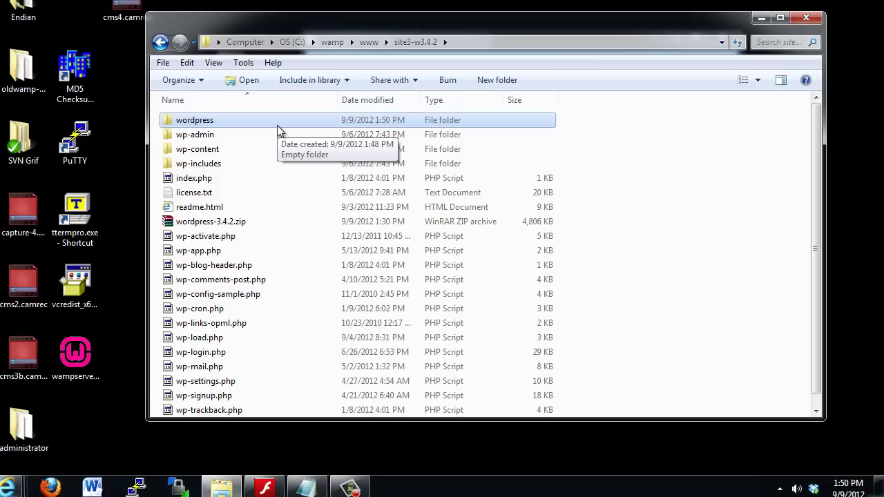
key(shift+Delete)
click(469, 285)
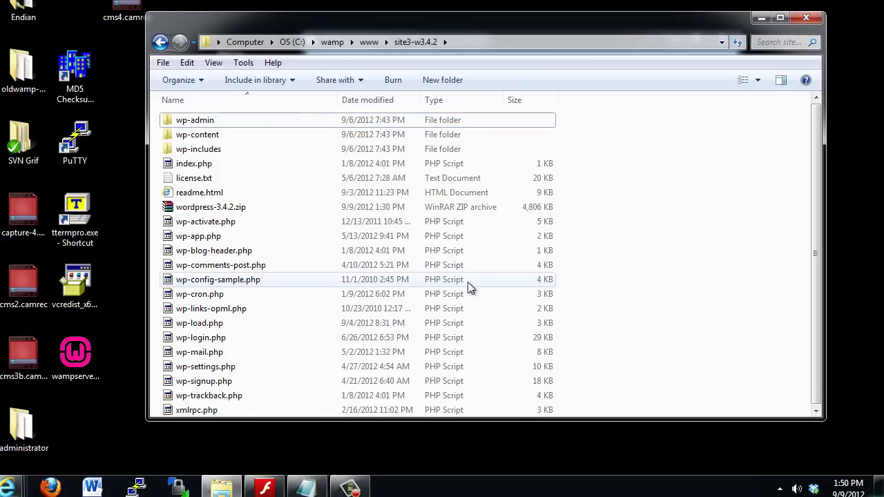